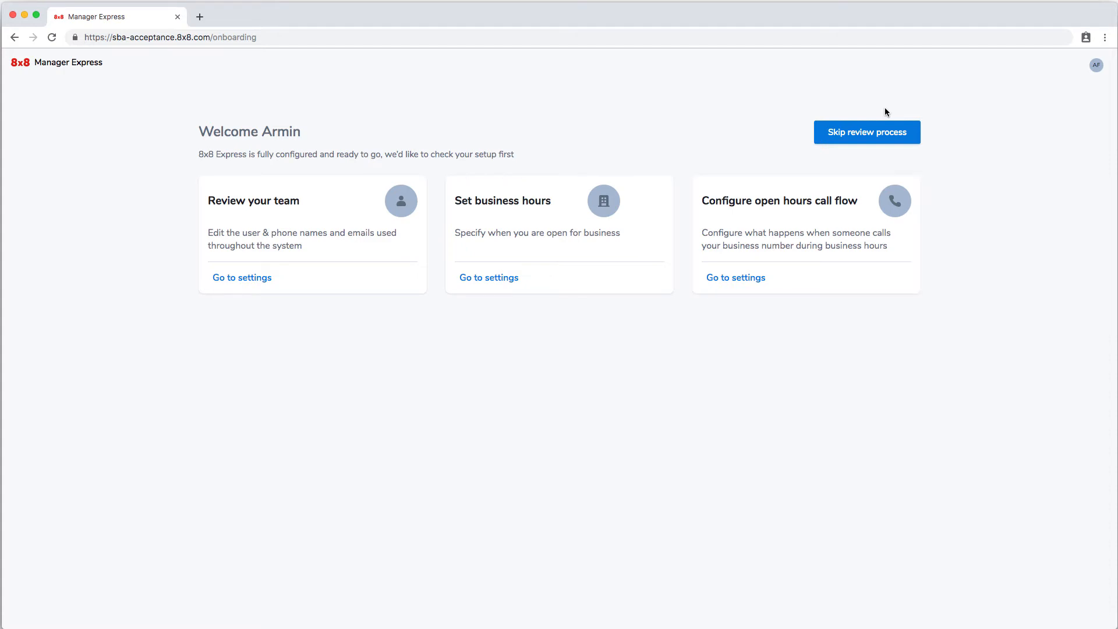
Open the team review and remove the surname part from the first listed team member's email address, saving the change
{"action": "left_click", "coordinate": [261, 276]}
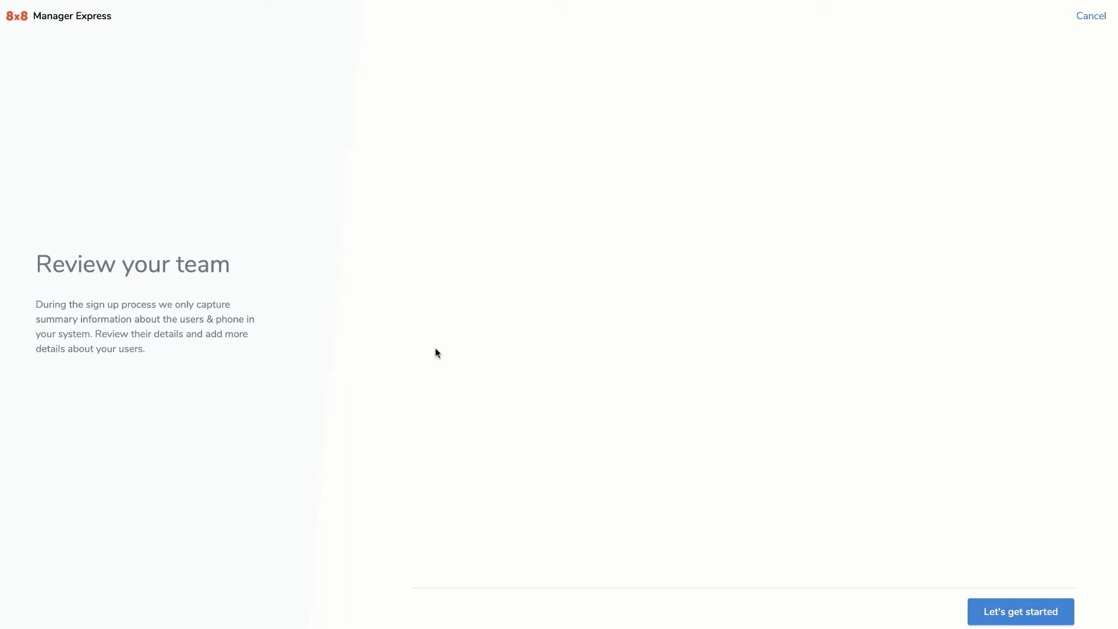
{"action": "left_click", "coordinate": [994, 615]}
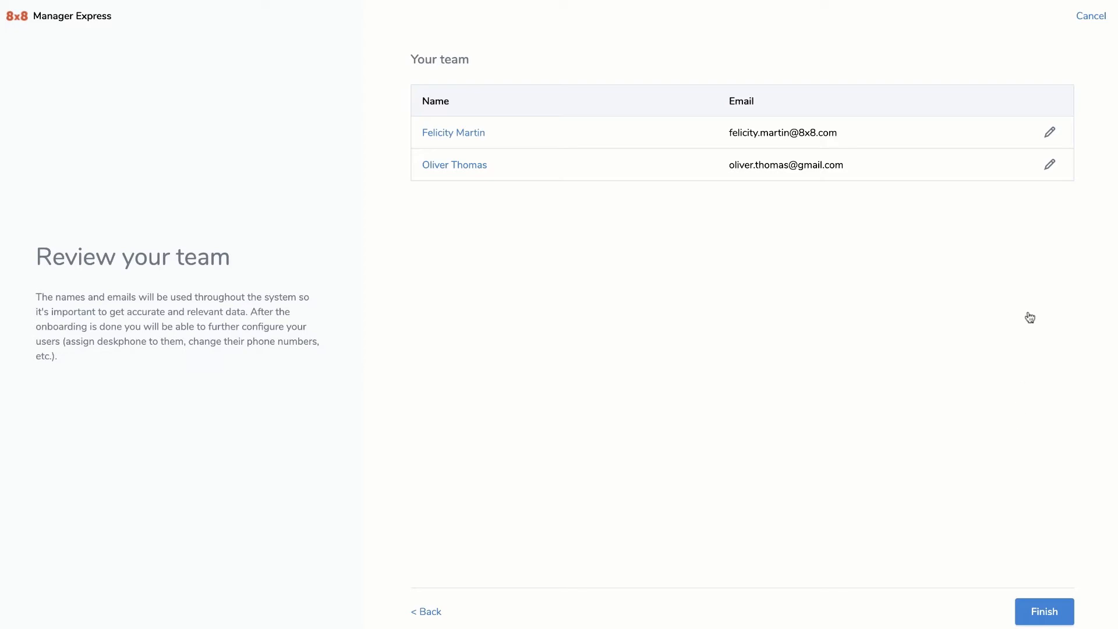
{"action": "left_click", "coordinate": [1048, 134]}
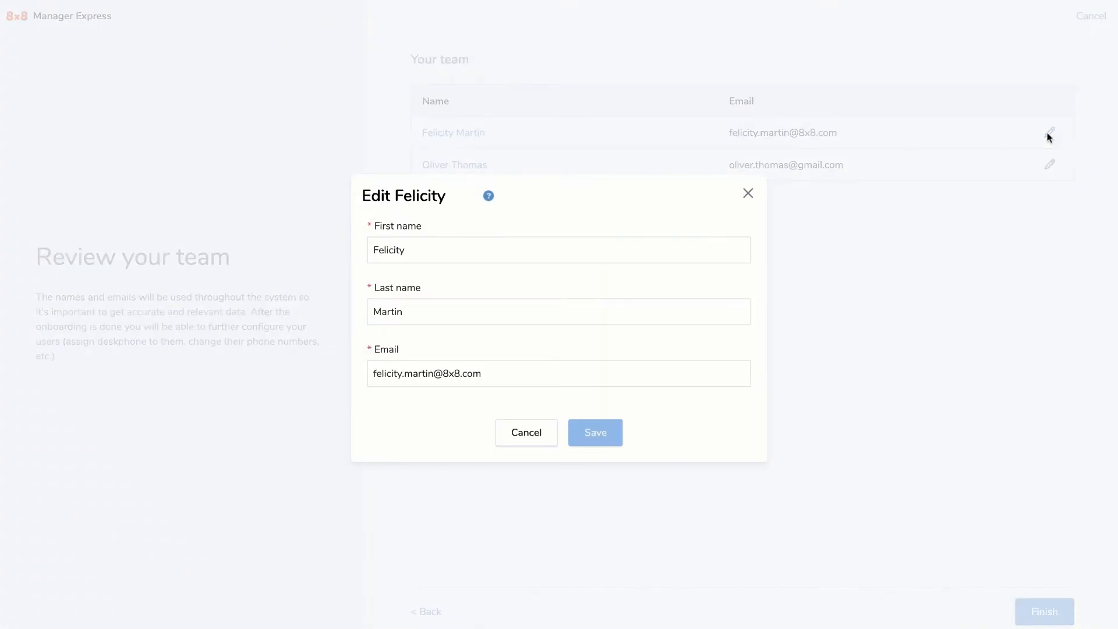
{"action": "left_click", "coordinate": [434, 378]}
{"action": "key", "text": "BackSpace"}
{"action": "key", "text": "BackSpace"}
{"action": "key", "text": "BackSpace"}
{"action": "key", "text": "BackSpace"}
{"action": "key", "text": "BackSpace"}
{"action": "key", "text": "BackSpace"}
{"action": "key", "text": "BackSpace"}
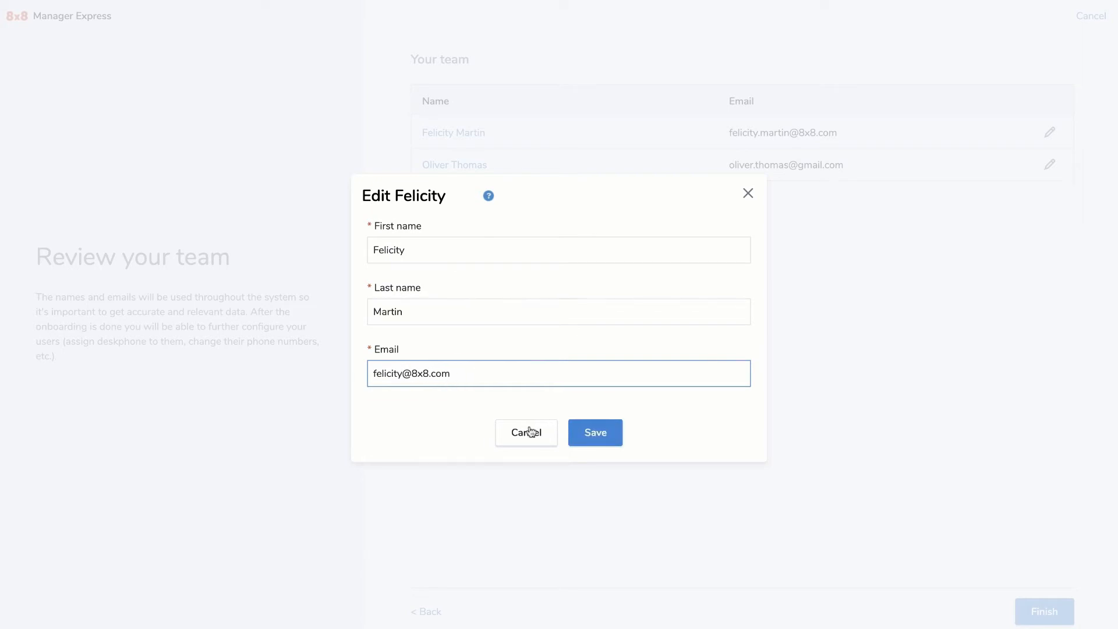
{"action": "left_click", "coordinate": [582, 434]}
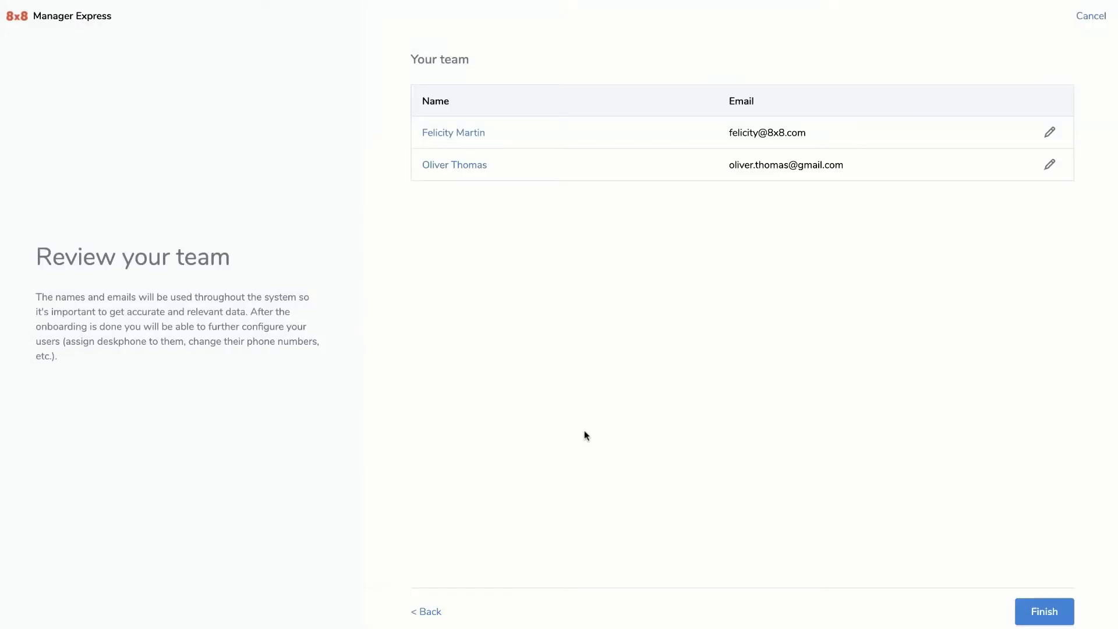
Finish the team review and publish the team settings
{"action": "left_click", "coordinate": [1045, 611]}
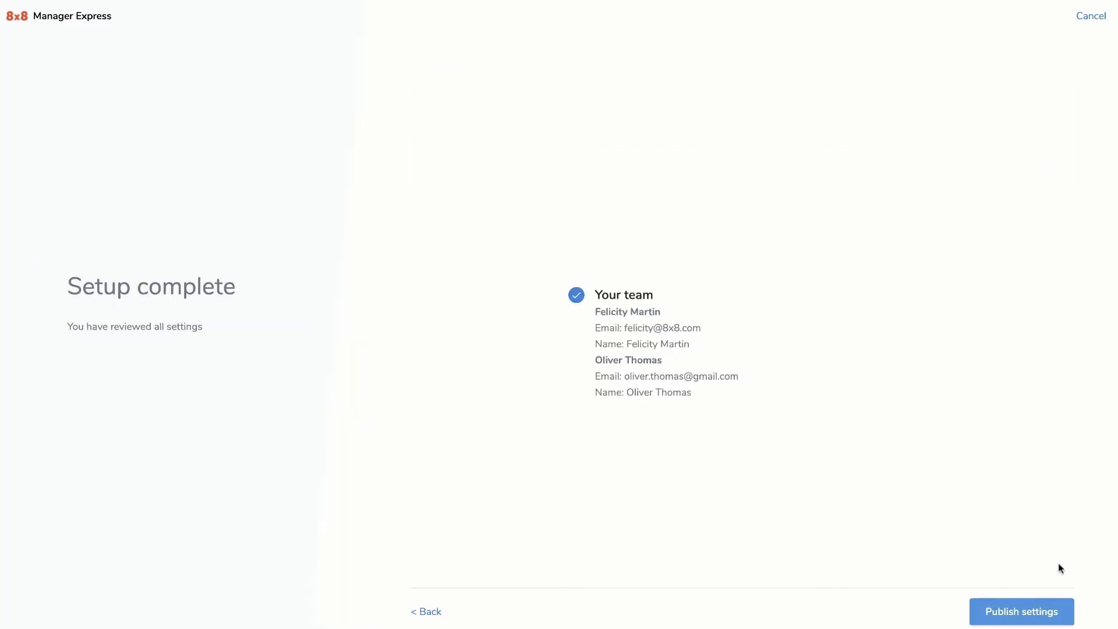
{"action": "left_click", "coordinate": [1031, 612]}
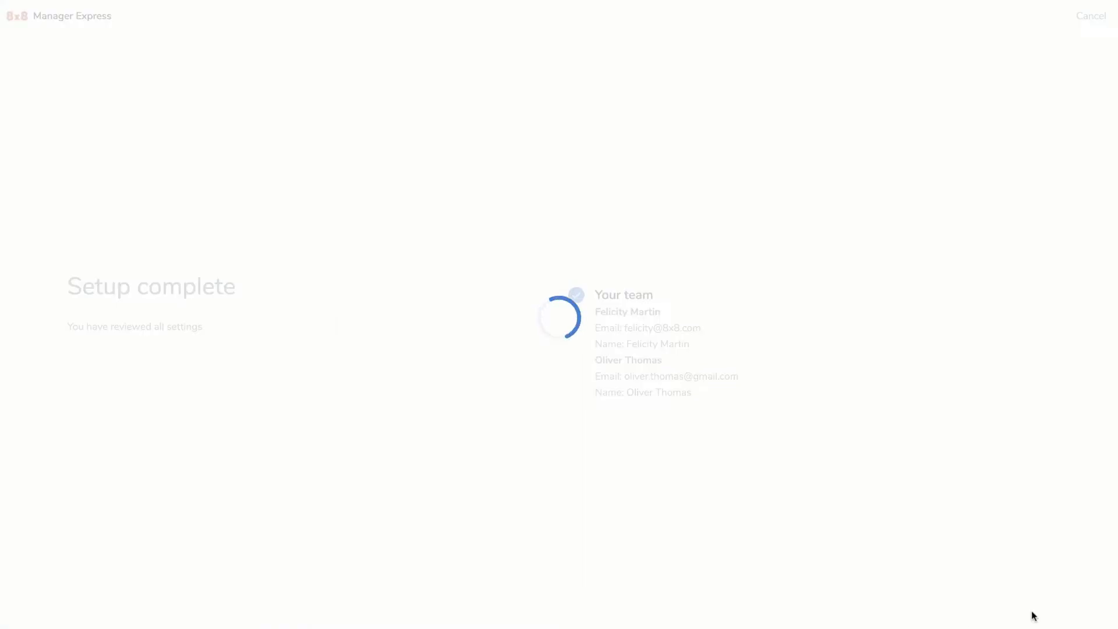
{"action": "left_click", "coordinate": [600, 422]}
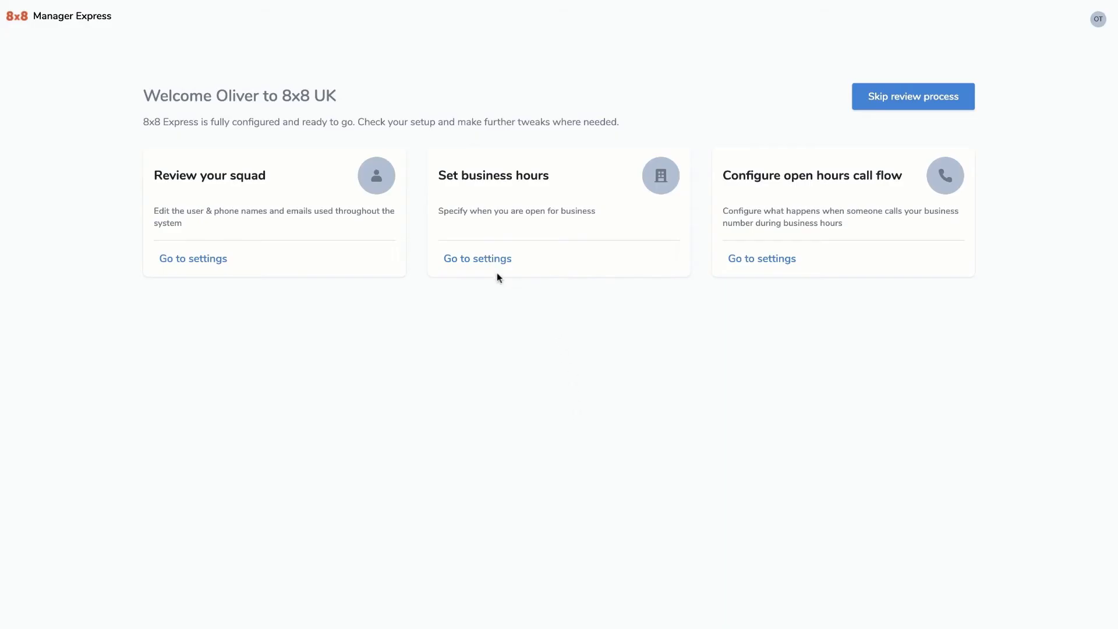
Start the business hours review and set the business as operating on a specific schedule
{"action": "left_click", "coordinate": [488, 261]}
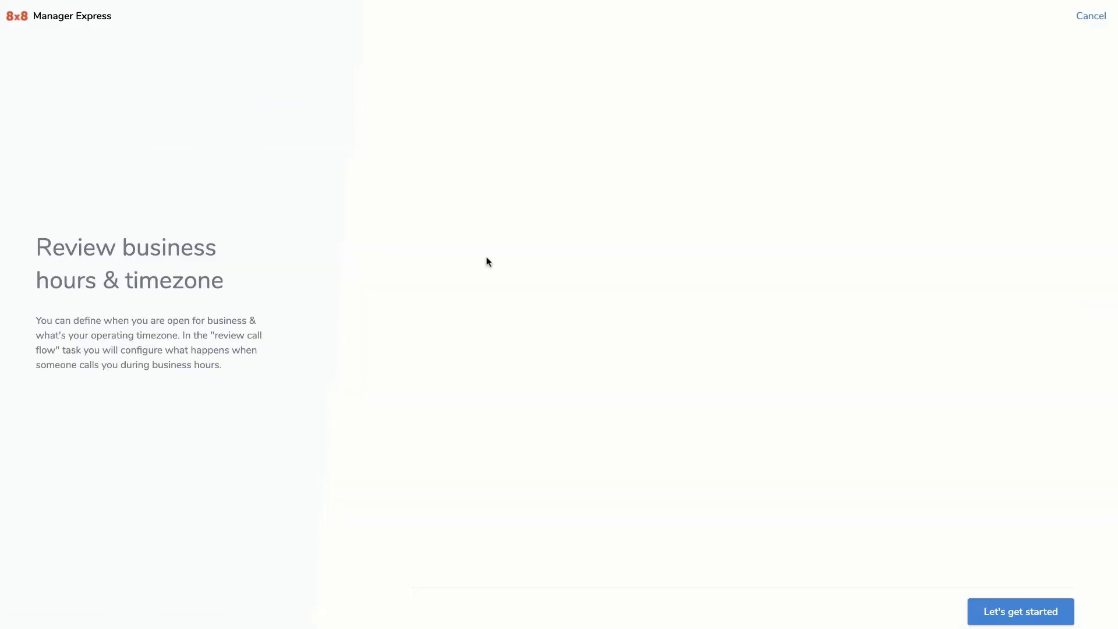
{"action": "left_click", "coordinate": [1004, 613]}
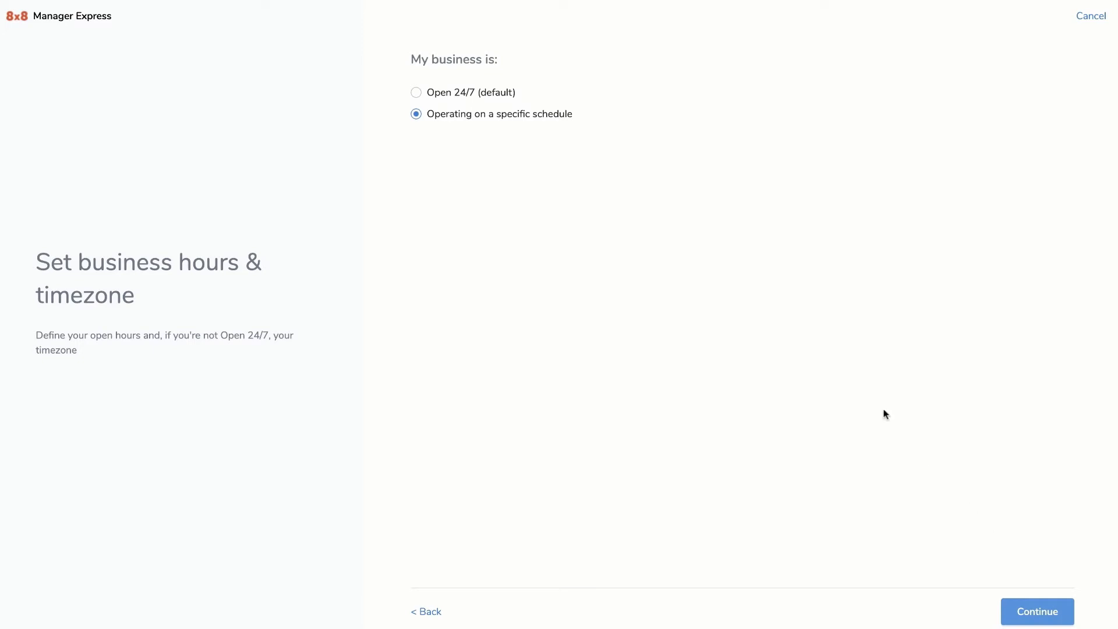
{"action": "left_click", "coordinate": [417, 93]}
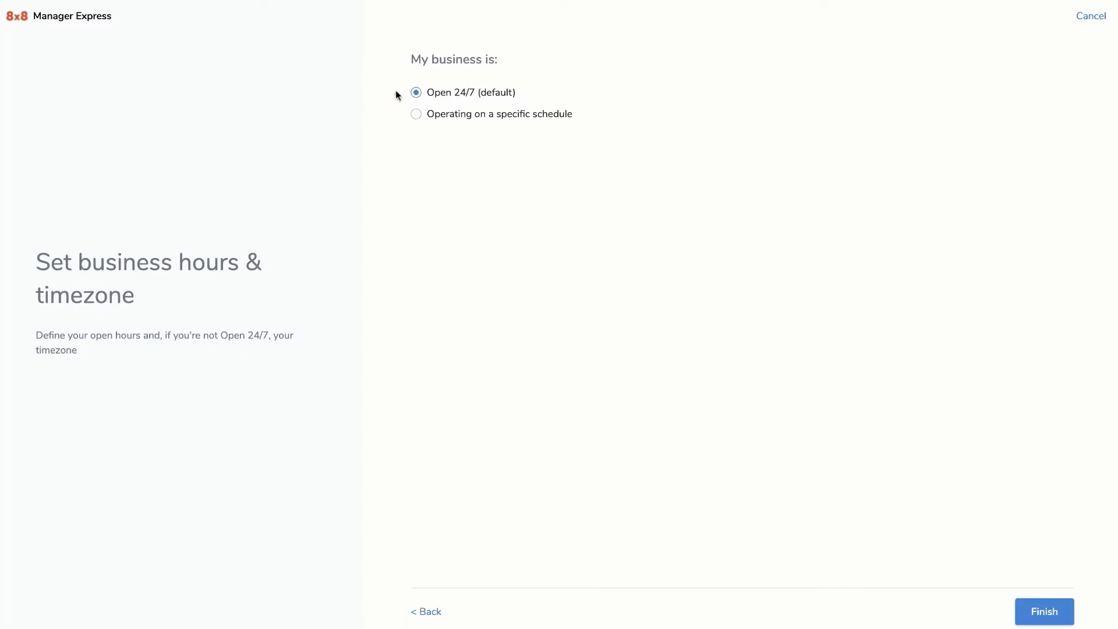
{"action": "left_click", "coordinate": [417, 116]}
{"action": "left_click", "coordinate": [1027, 607]}
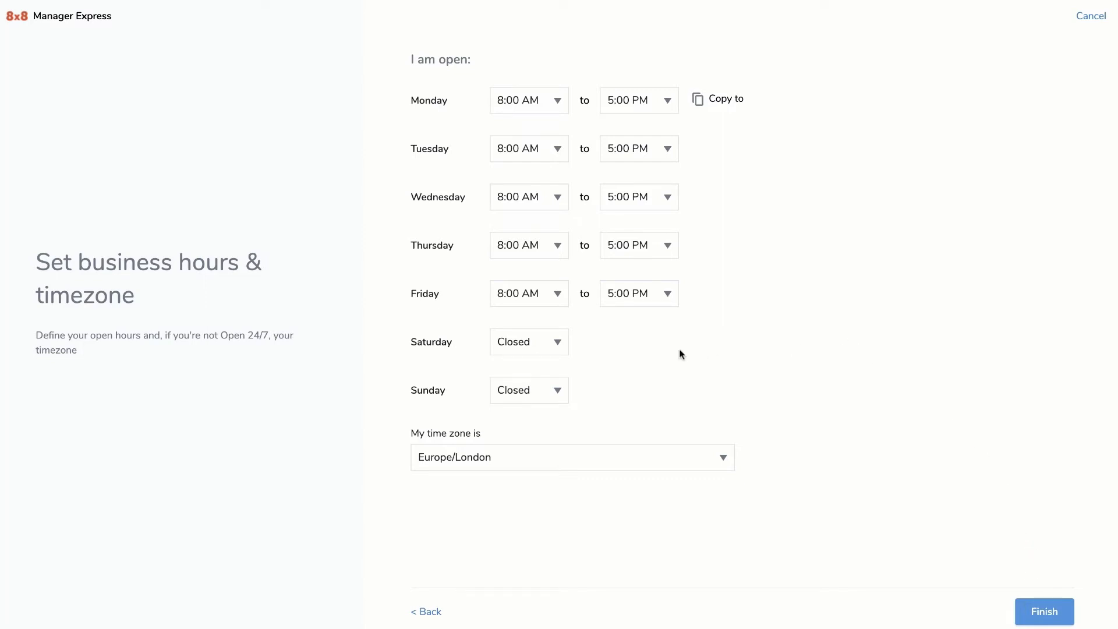
Set Saturday's opening hours to 8:00 AM to 5:00 PM
{"action": "left_click", "coordinate": [556, 343]}
{"action": "scroll", "coordinate": [530, 433], "scroll_direction": "down", "scroll_amount": 5}
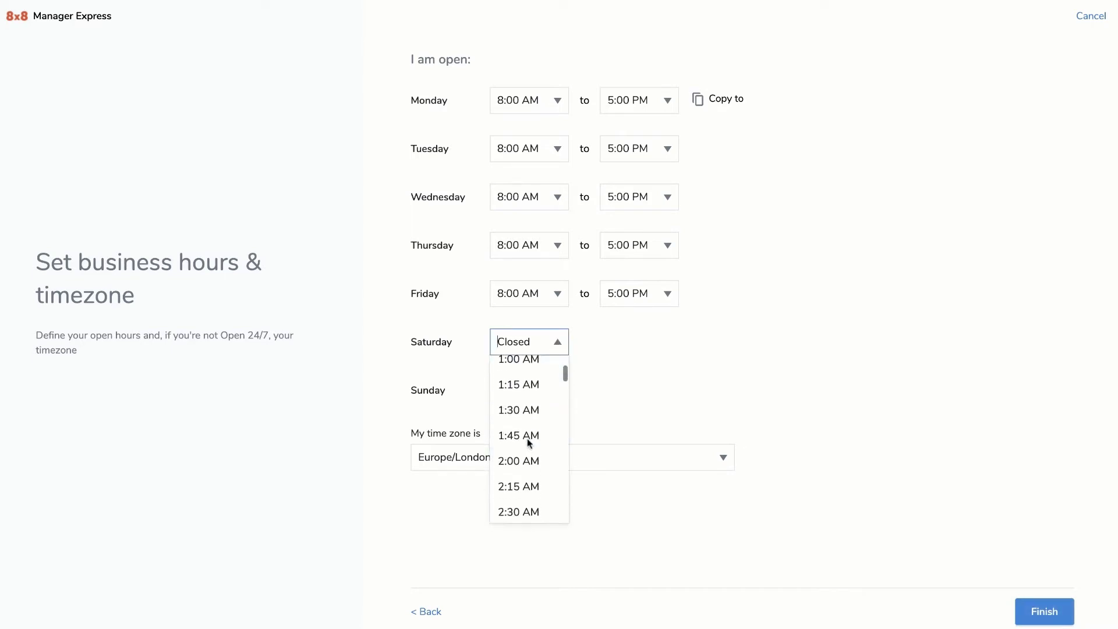
{"action": "scroll", "coordinate": [529, 443], "scroll_direction": "down", "scroll_amount": 8}
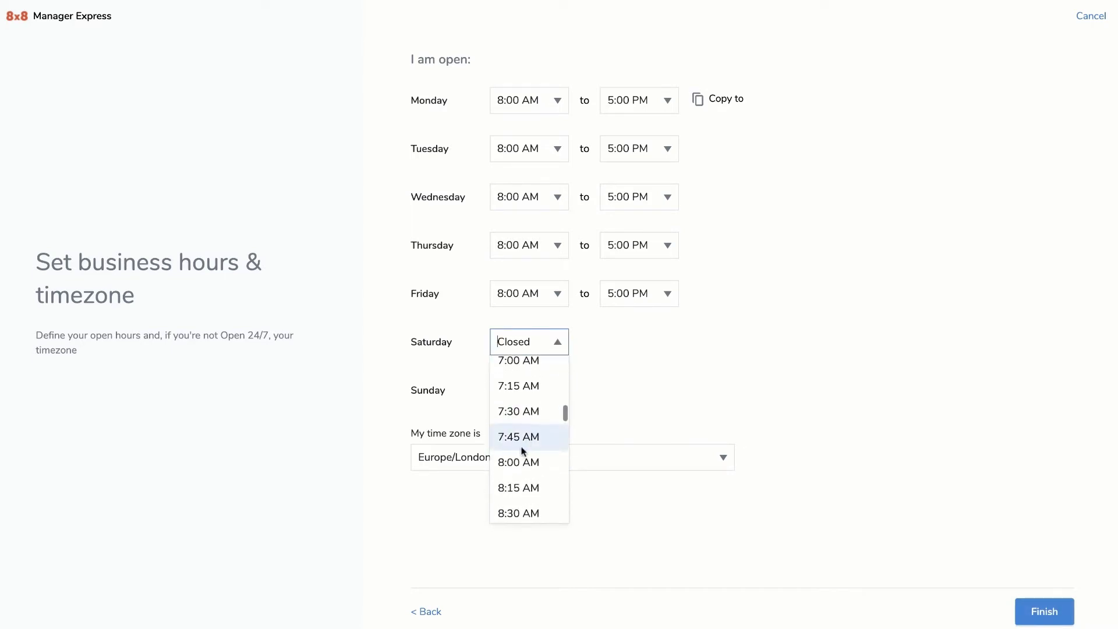
{"action": "left_click", "coordinate": [517, 460]}
{"action": "left_click", "coordinate": [666, 342]}
{"action": "scroll", "coordinate": [638, 441], "scroll_direction": "up", "scroll_amount": 10}
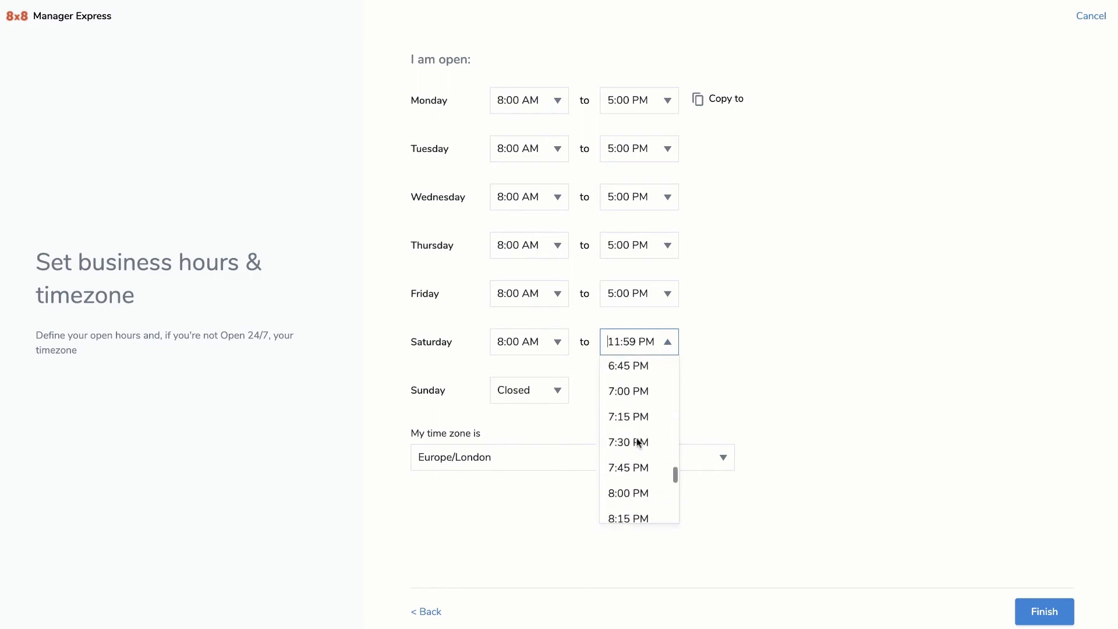
{"action": "left_click", "coordinate": [623, 364]}
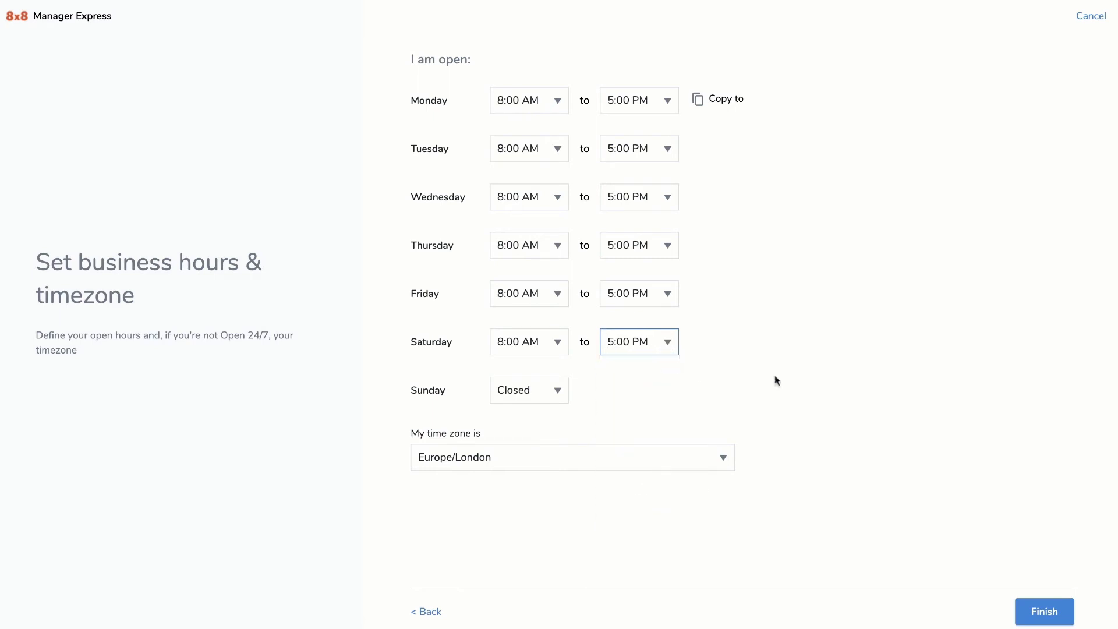
Choose Europe/London as the time zone and publish the business hours settings
{"action": "left_click", "coordinate": [727, 458]}
{"action": "scroll", "coordinate": [656, 561], "scroll_direction": "down", "scroll_amount": 3}
{"action": "scroll", "coordinate": [658, 562], "scroll_direction": "up", "scroll_amount": 4}
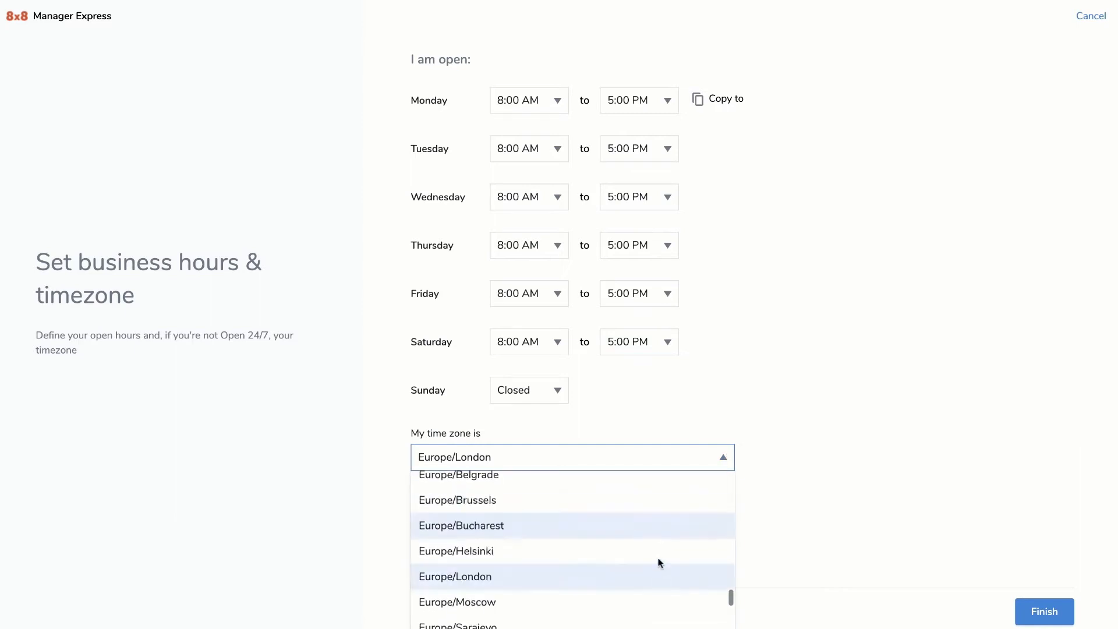
{"action": "scroll", "coordinate": [659, 562], "scroll_direction": "down", "scroll_amount": 2}
{"action": "left_click", "coordinate": [619, 571]}
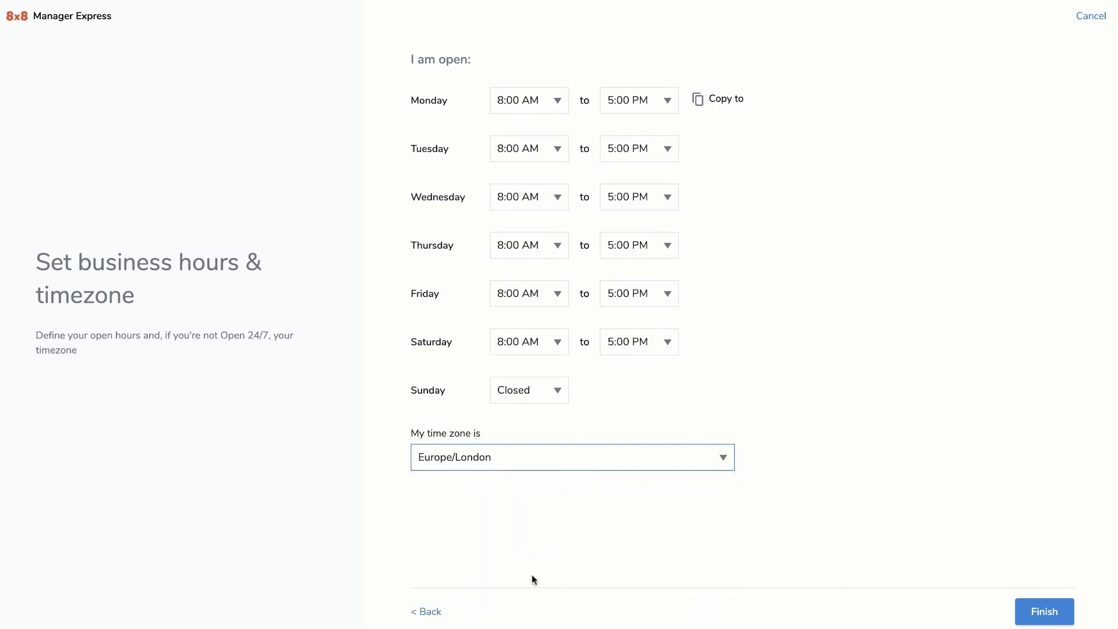
{"action": "left_click", "coordinate": [1055, 601]}
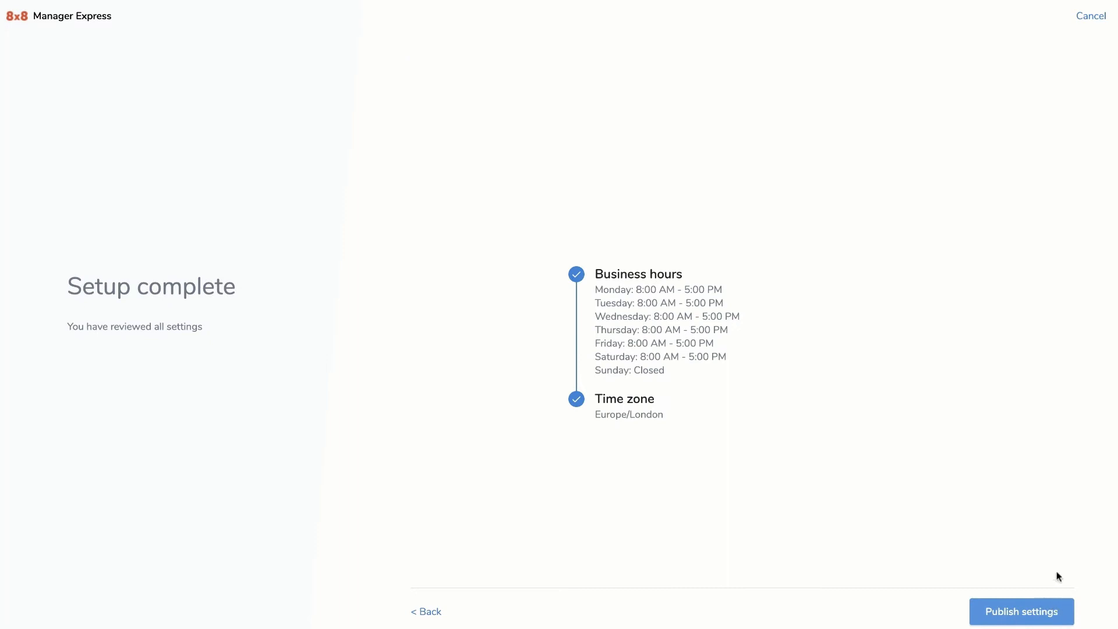
{"action": "left_click", "coordinate": [1029, 609]}
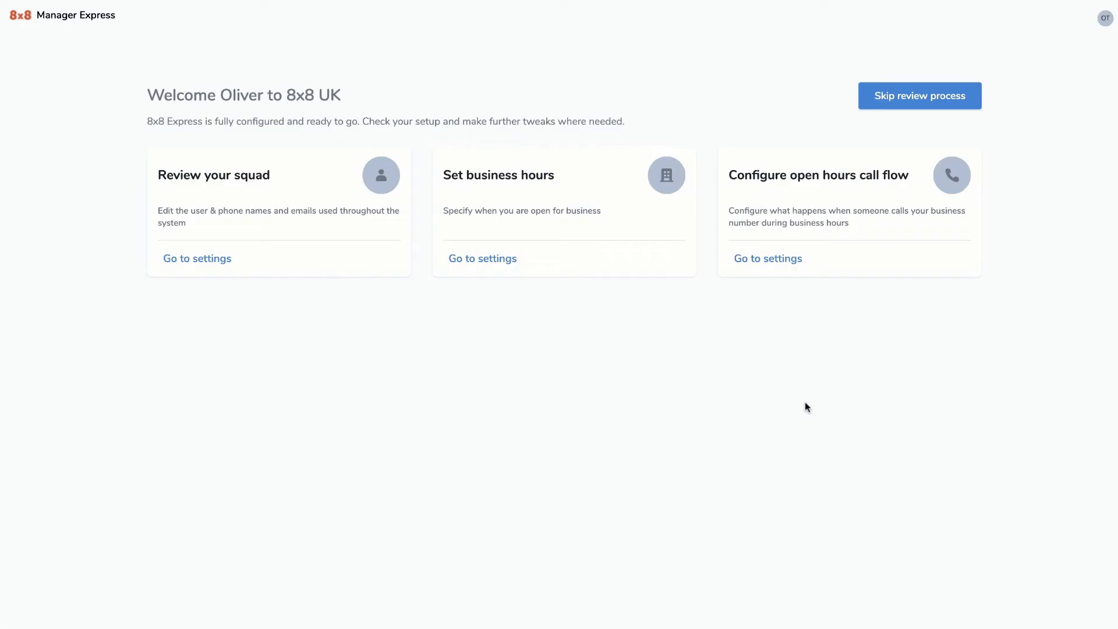
Start the open hours call flow configuration with the option to type in a welcome message
{"action": "left_click", "coordinate": [779, 260]}
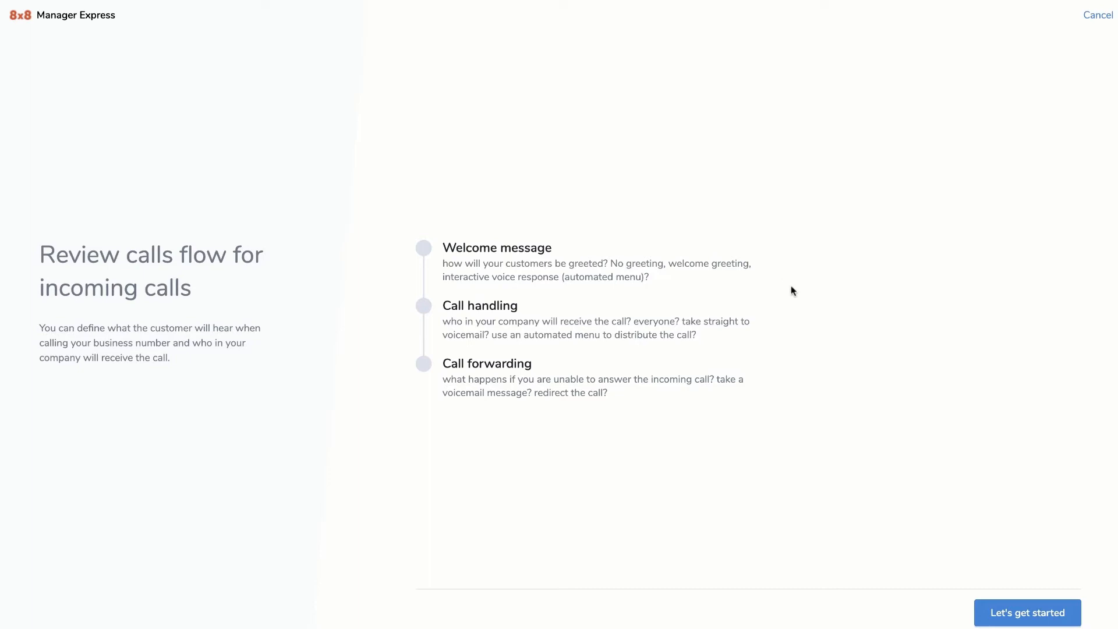
{"action": "left_click", "coordinate": [1006, 613]}
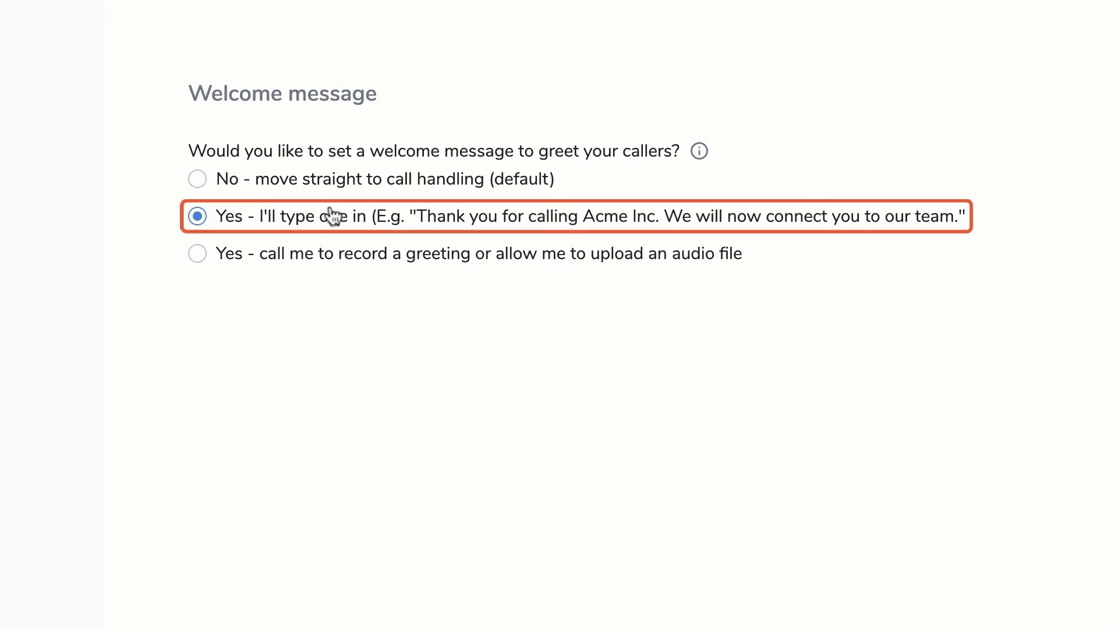
{"action": "left_click", "coordinate": [1030, 609]}
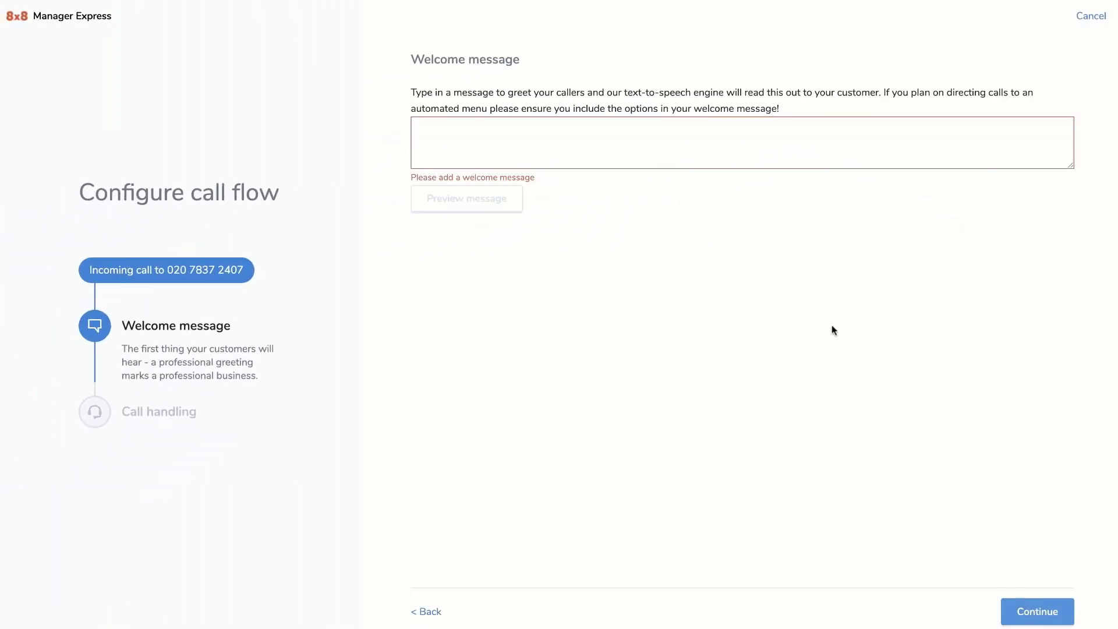
Enter the welcome message "Thank you for calling Acme Inc. If you know your party's extension please dial it at any time."
{"action": "left_click", "coordinate": [640, 133]}
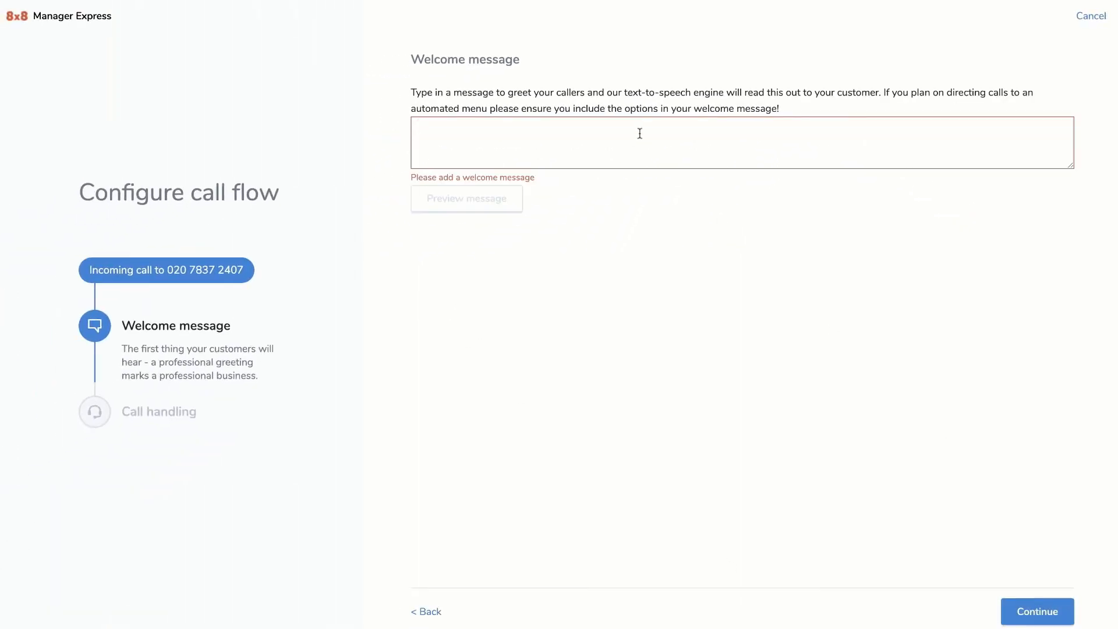
{"action": "type", "text": "Thank you for calling Acme Inc. If you know your party's extension please dial it at any time."}
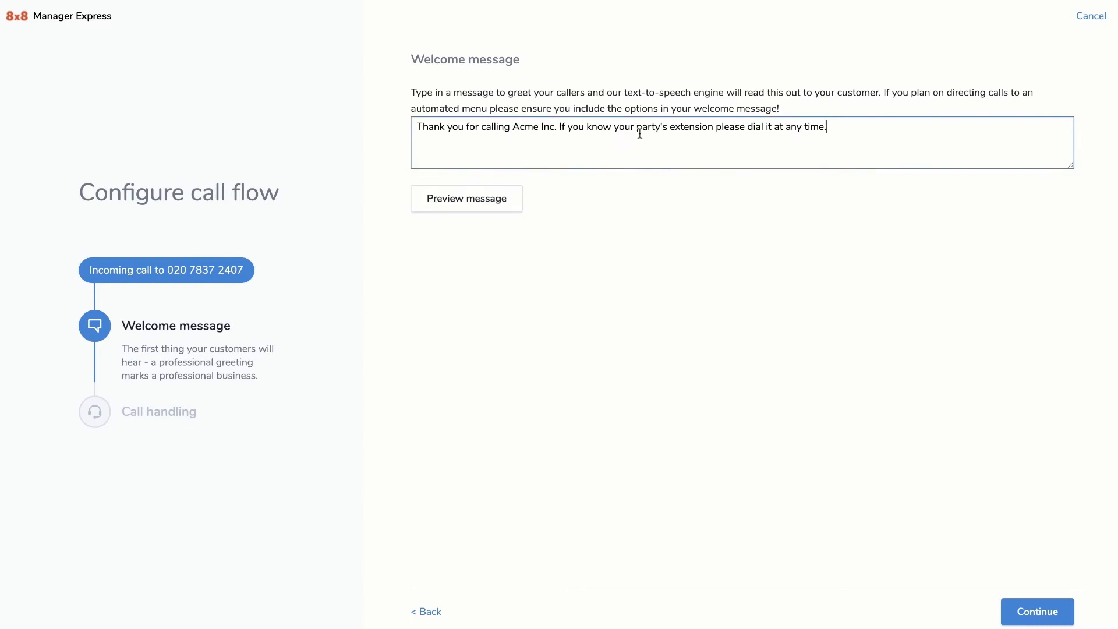
{"action": "left_click", "coordinate": [1030, 613]}
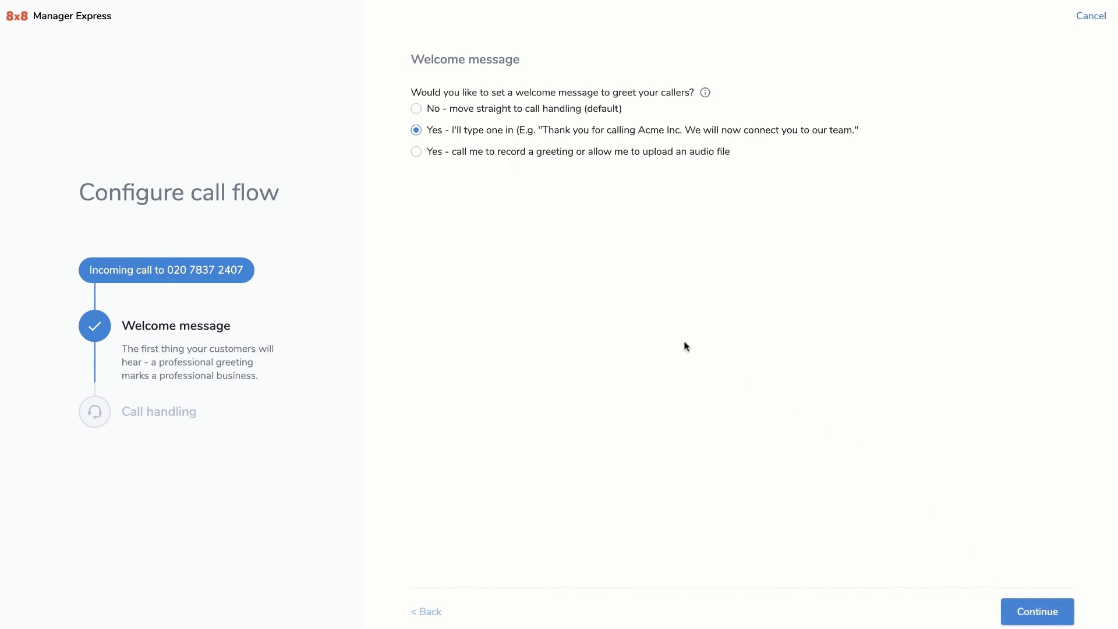
Switch the welcome message to a recorded or uploaded greeting and view the audio upload dialog without uploading a file
{"action": "left_click", "coordinate": [416, 152]}
{"action": "left_click", "coordinate": [1023, 611]}
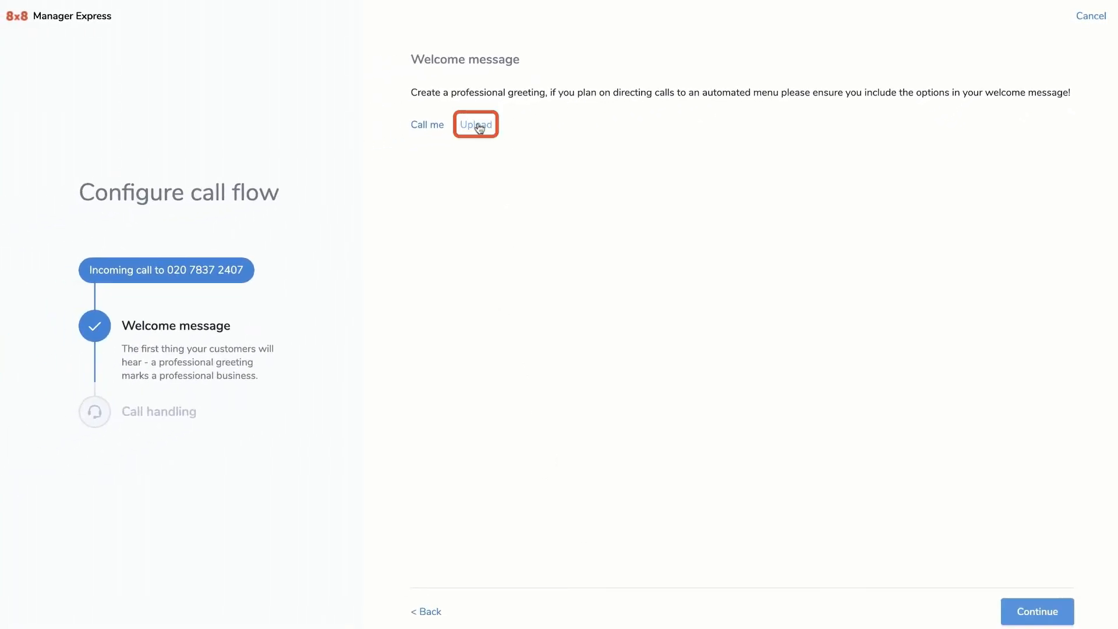
{"action": "left_click", "coordinate": [477, 125]}
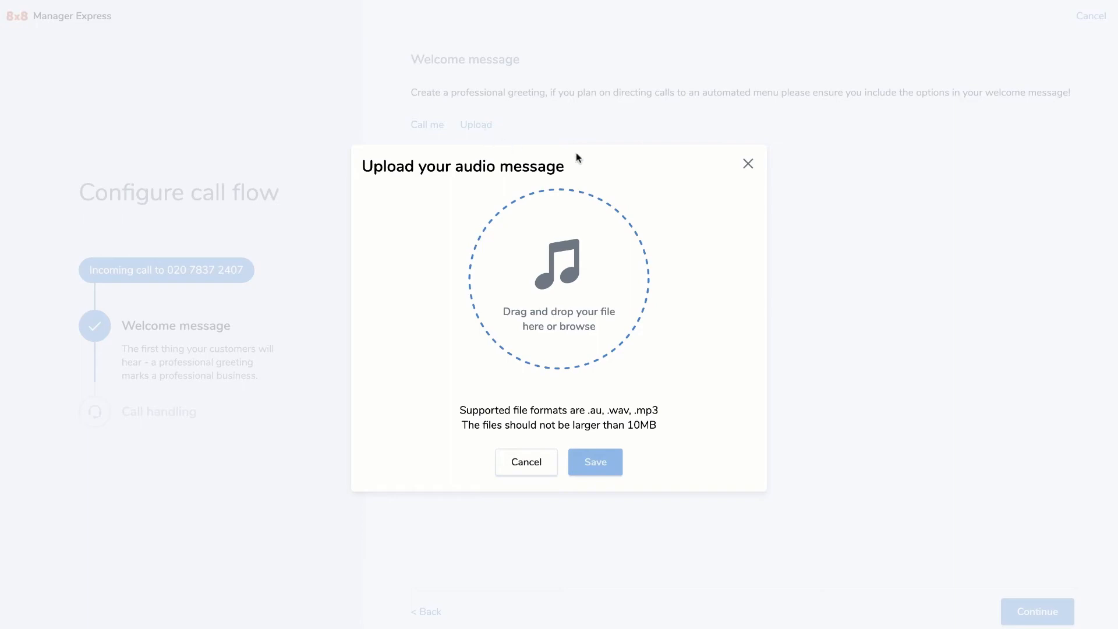
{"action": "left_click", "coordinate": [747, 164]}
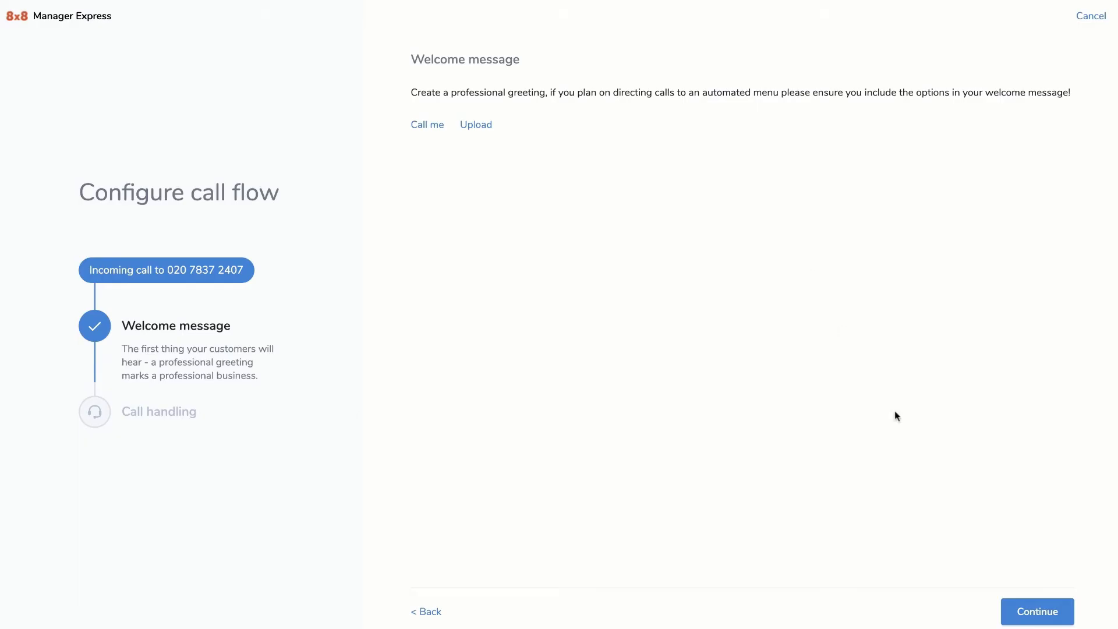
{"action": "left_click", "coordinate": [1028, 609]}
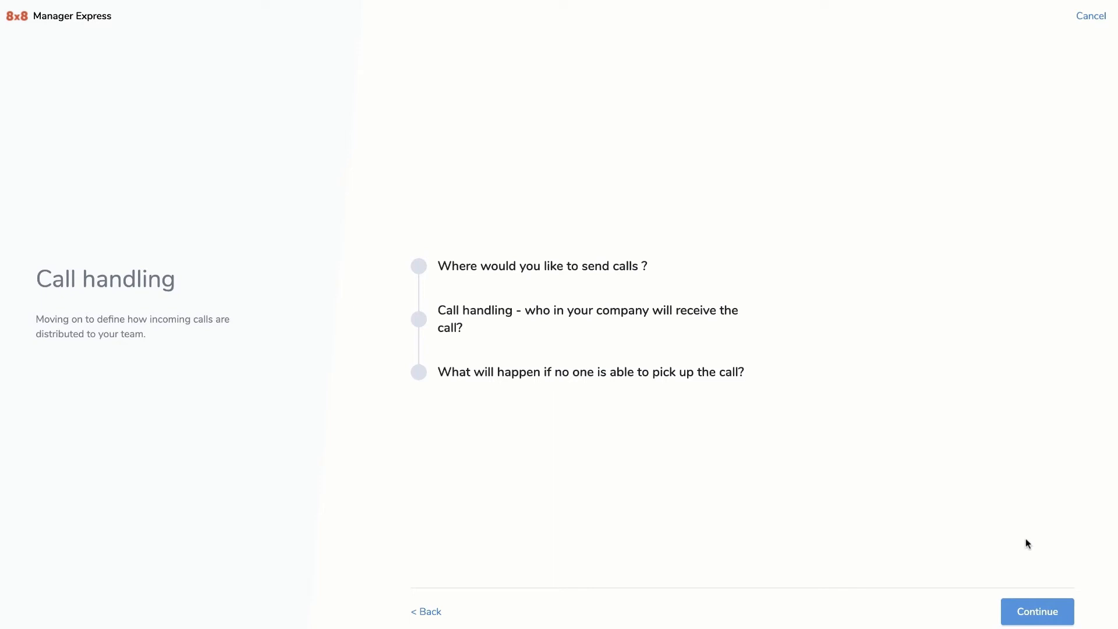
Proceed to call handling and send incoming calls to "Ring your team (default)"
{"action": "left_click", "coordinate": [1038, 611]}
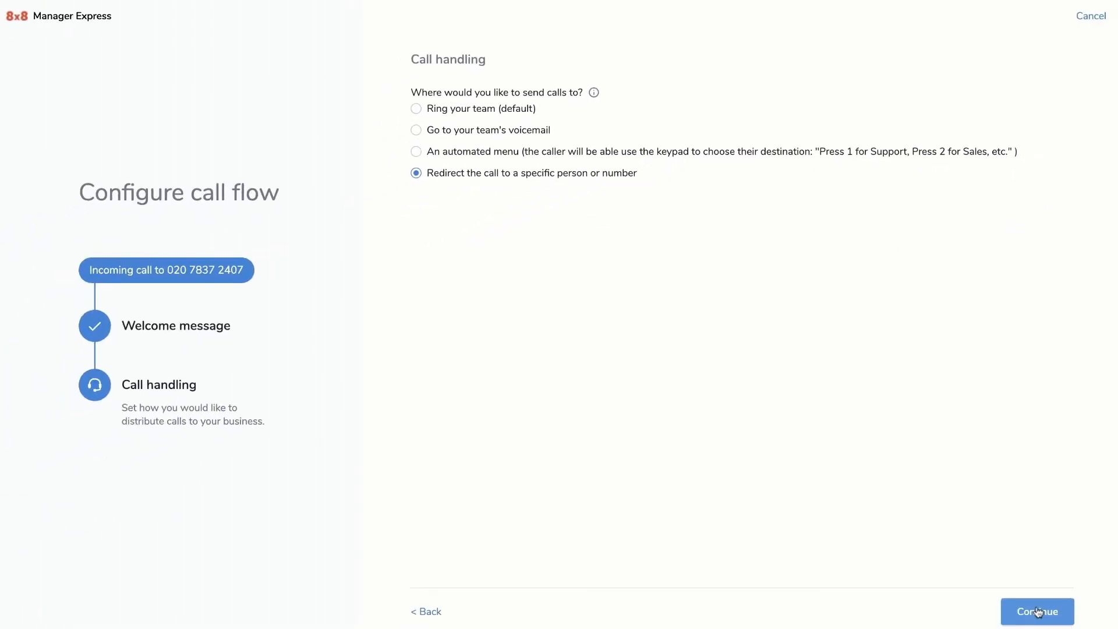
{"action": "left_click", "coordinate": [417, 110]}
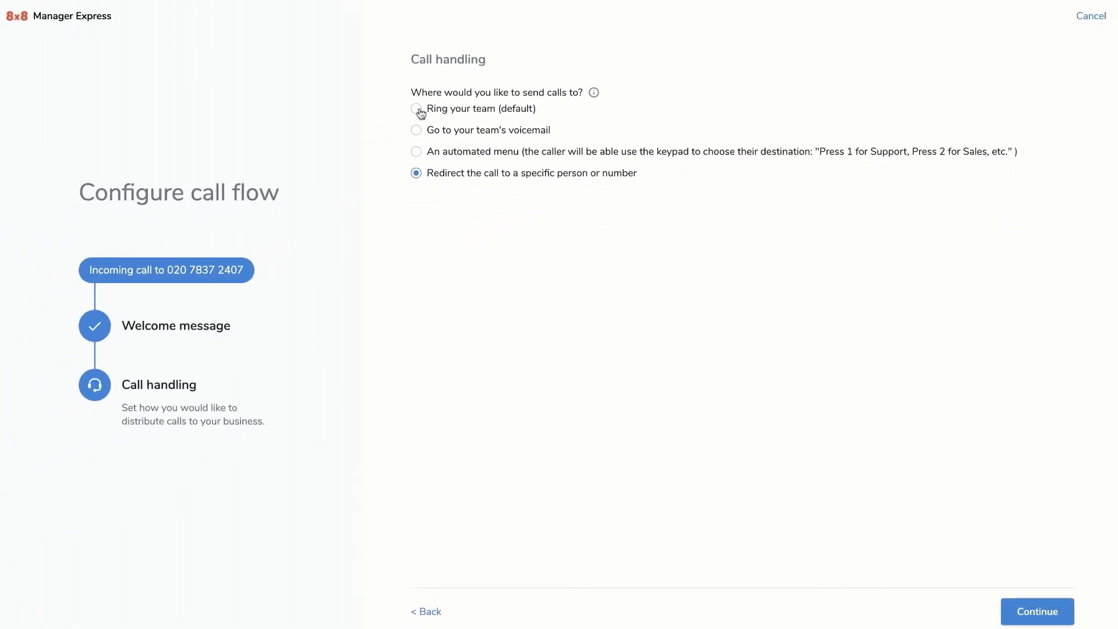
{"action": "left_click", "coordinate": [1030, 606]}
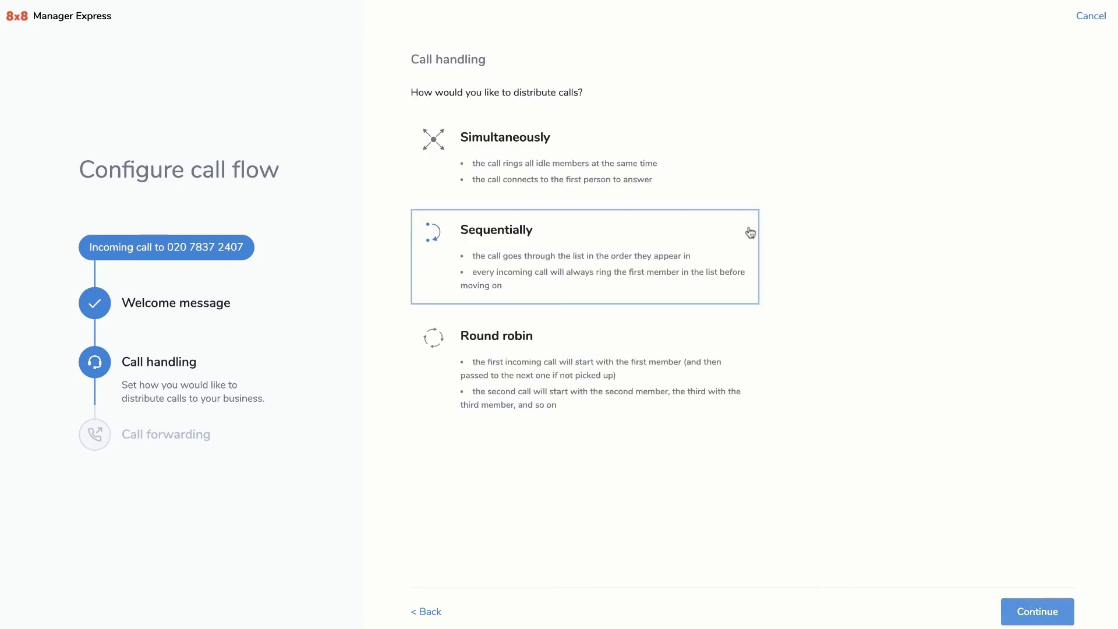
Try the Simultaneously and Sequentially call distribution options, and select Round robin
{"action": "left_click", "coordinate": [674, 188]}
{"action": "left_click", "coordinate": [674, 238]}
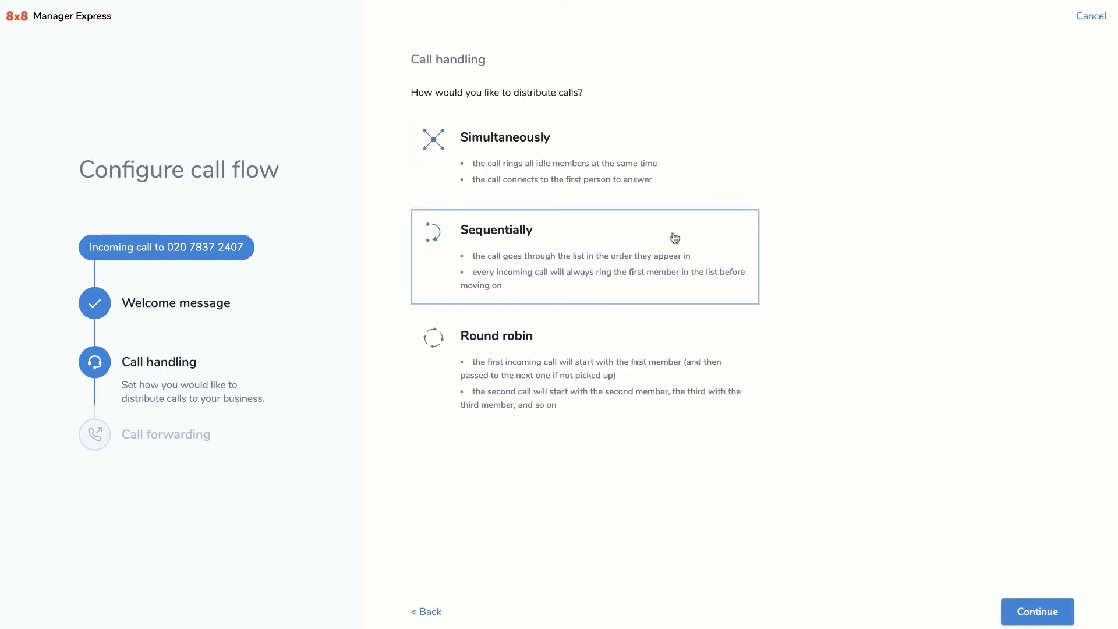
{"action": "left_click", "coordinate": [667, 336]}
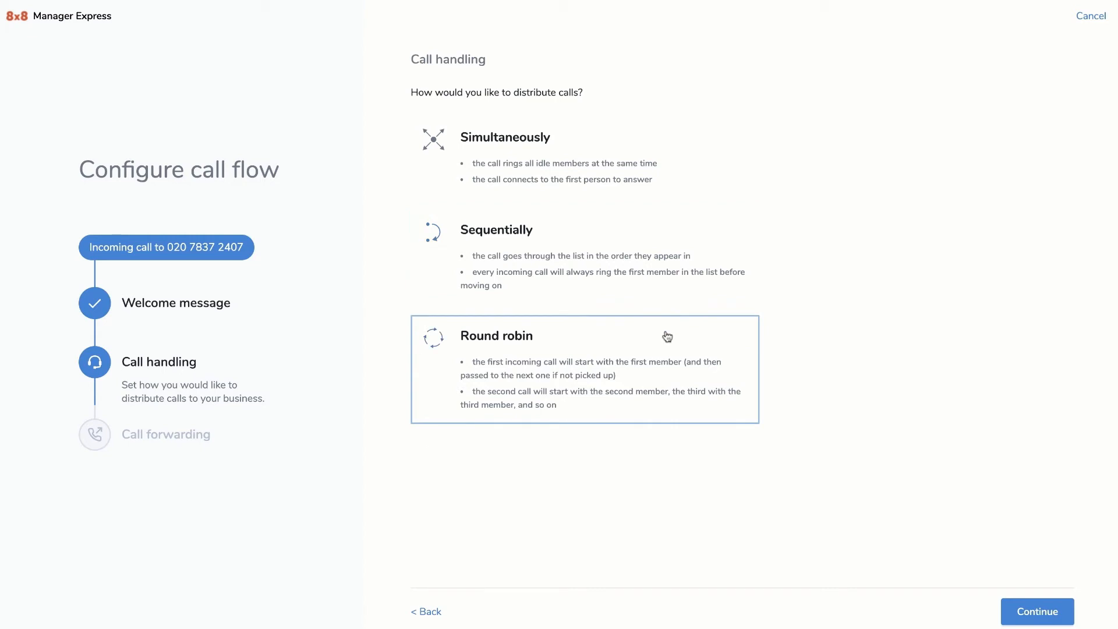
Distribute calls Sequentially and add the remaining available member to the call handling team
{"action": "left_click", "coordinate": [702, 266]}
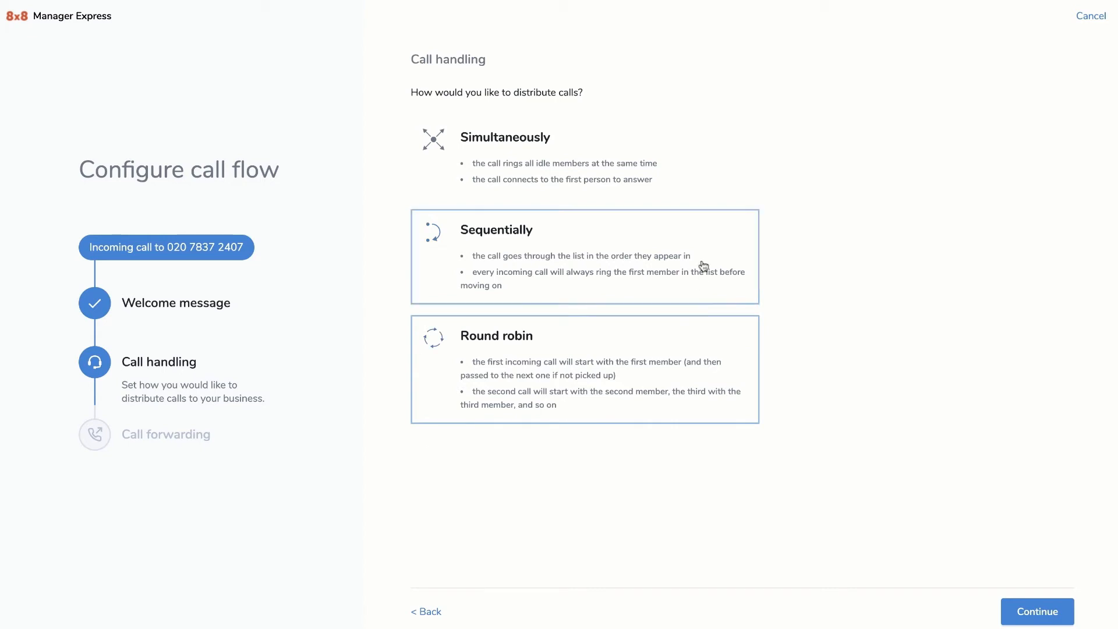
{"action": "left_click", "coordinate": [1038, 613]}
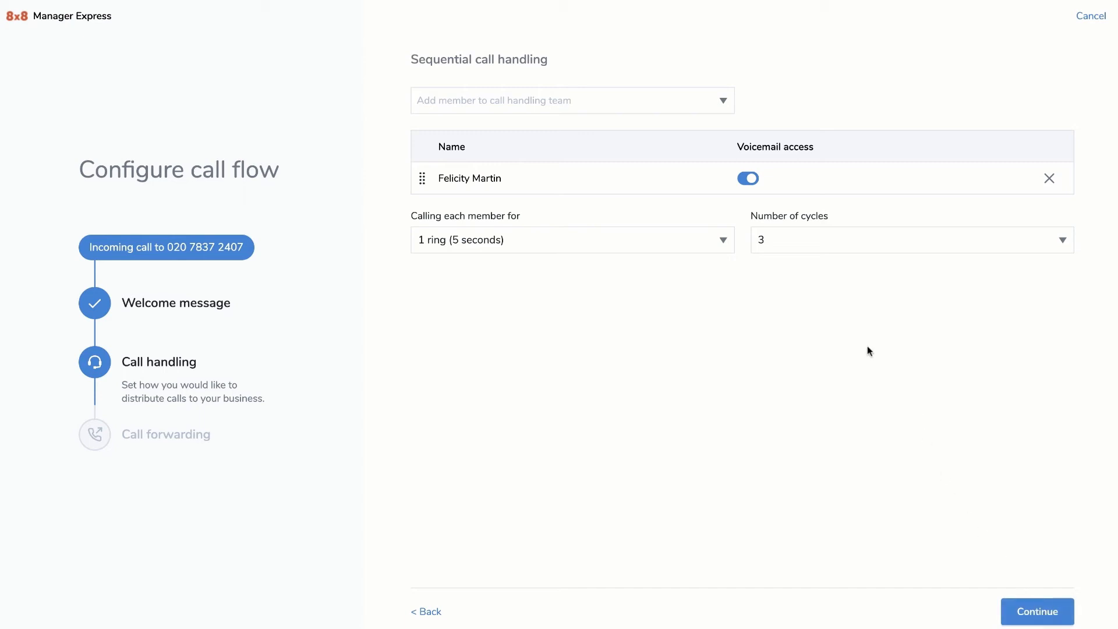
{"action": "left_click", "coordinate": [721, 103]}
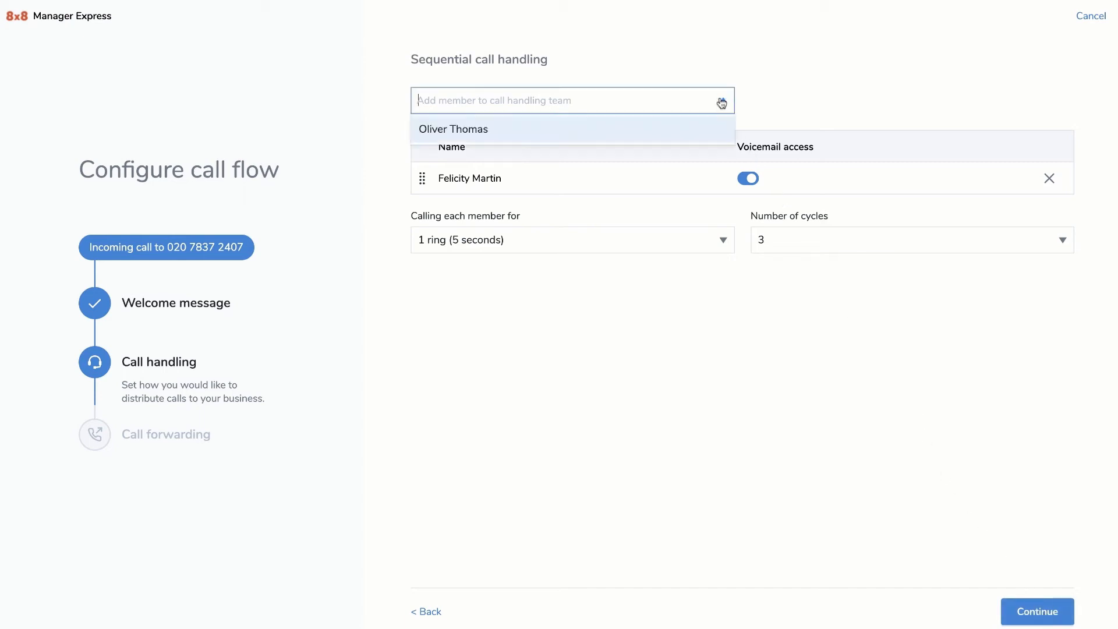
{"action": "left_click", "coordinate": [676, 124]}
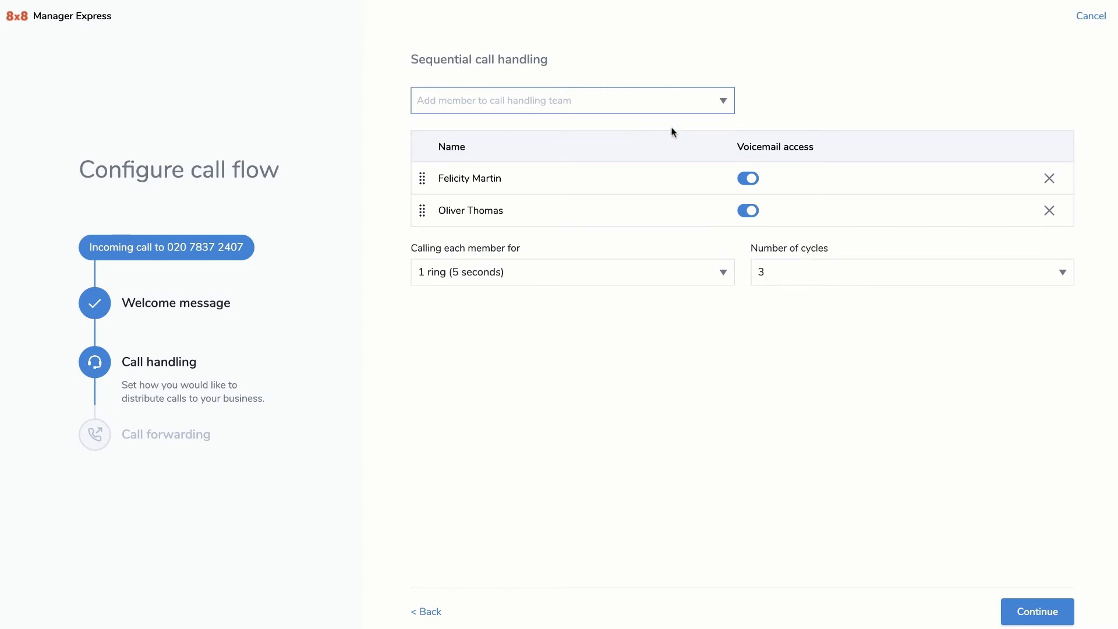
Call each member for 4 rings (20 seconds) over 5 cycles, and proceed to call forwarding
{"action": "left_click", "coordinate": [721, 272]}
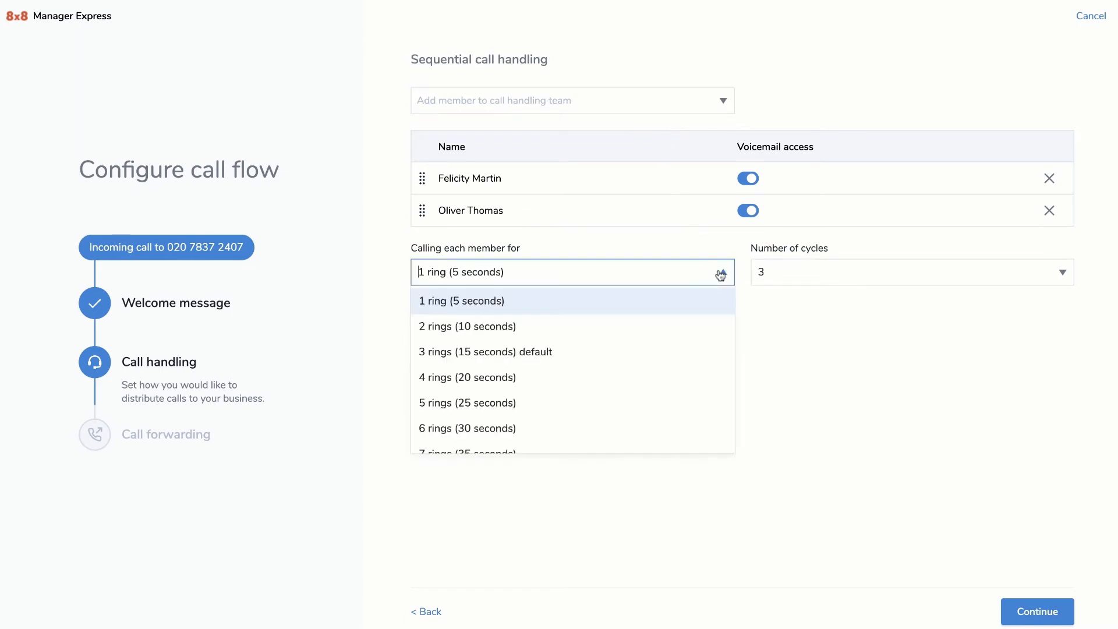
{"action": "left_click", "coordinate": [607, 377]}
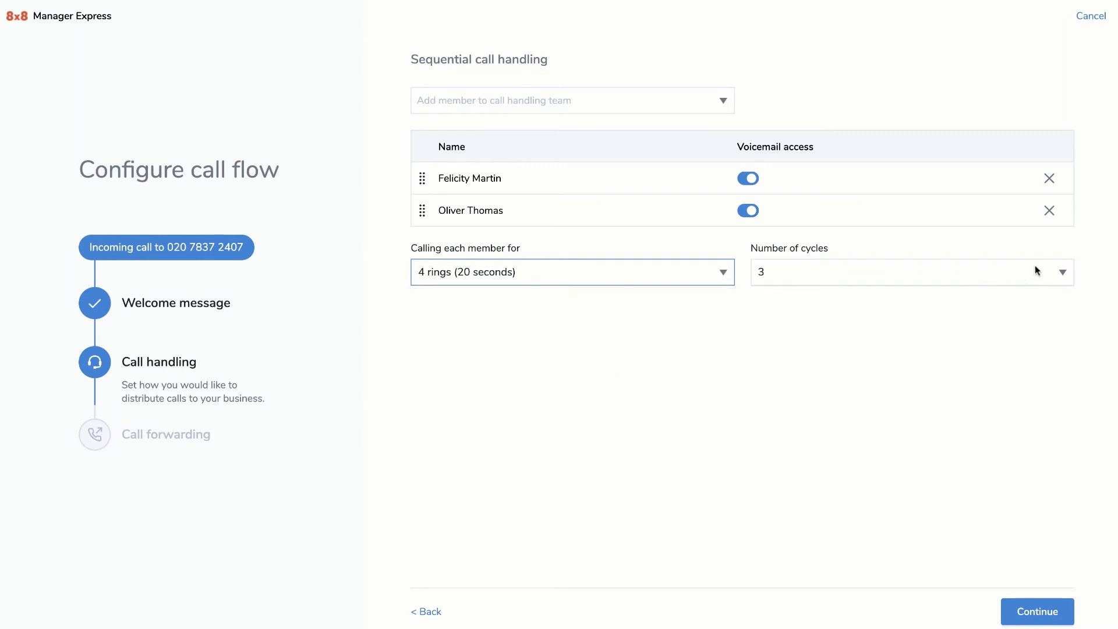
{"action": "left_click", "coordinate": [1061, 269]}
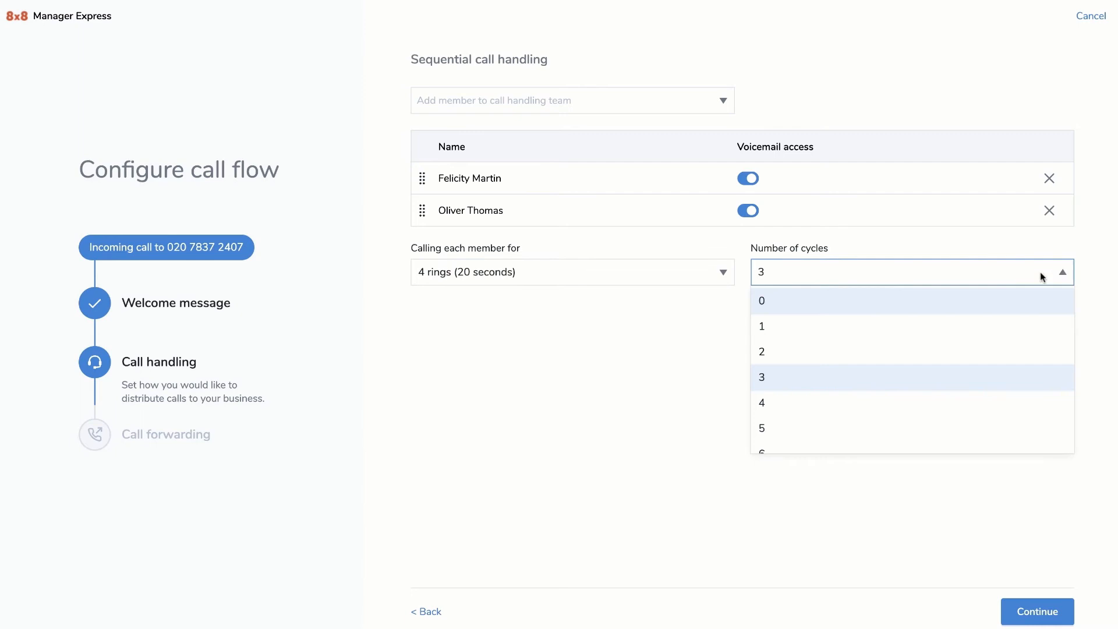
{"action": "left_click", "coordinate": [929, 423]}
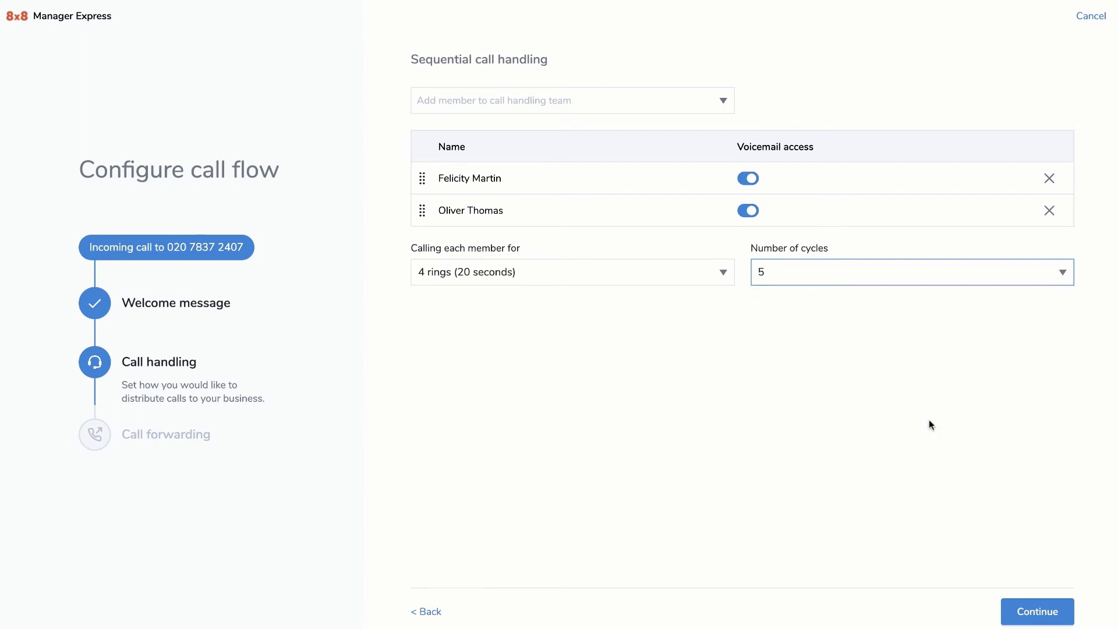
{"action": "left_click", "coordinate": [1035, 606]}
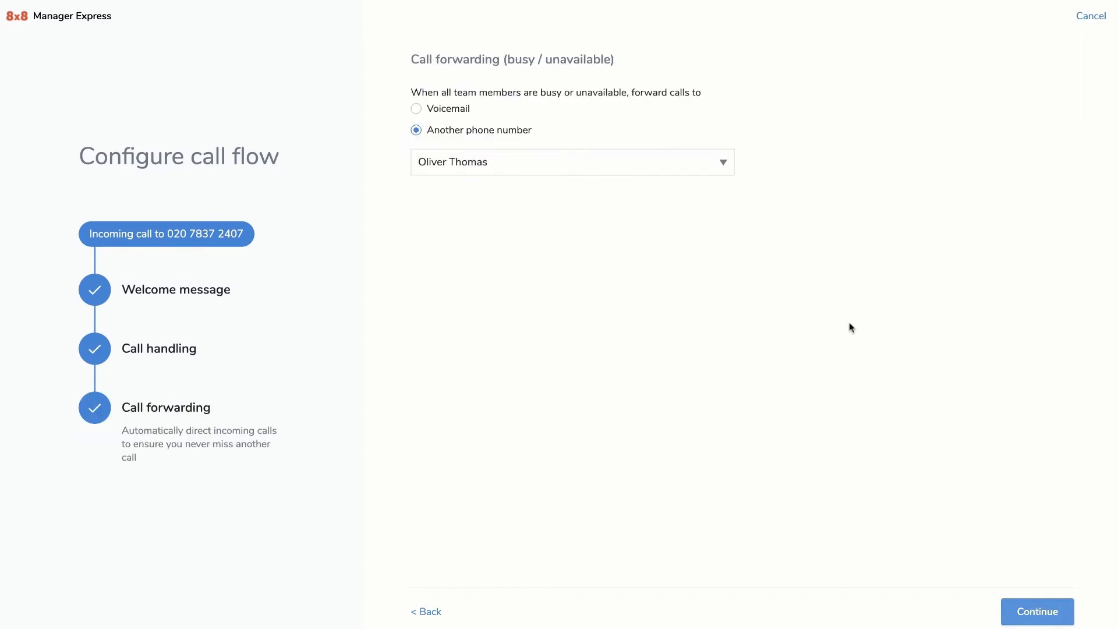
Forward busy or unavailable calls to the first team member and unanswered calls to Voicemail, and finish the call flow
{"action": "left_click", "coordinate": [726, 165]}
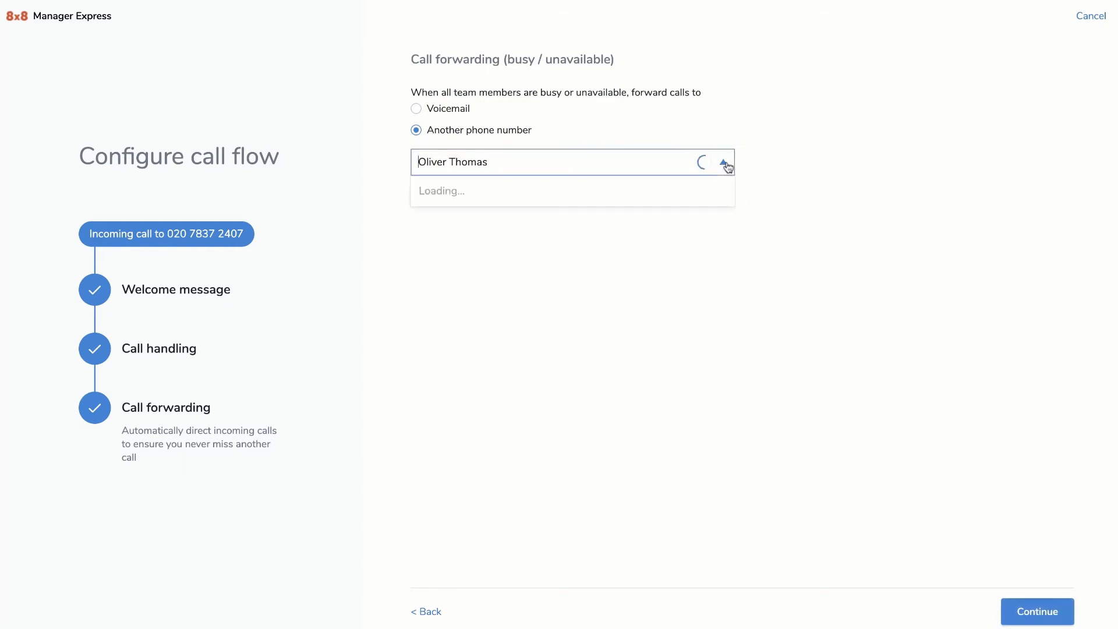
{"action": "left_click", "coordinate": [709, 187]}
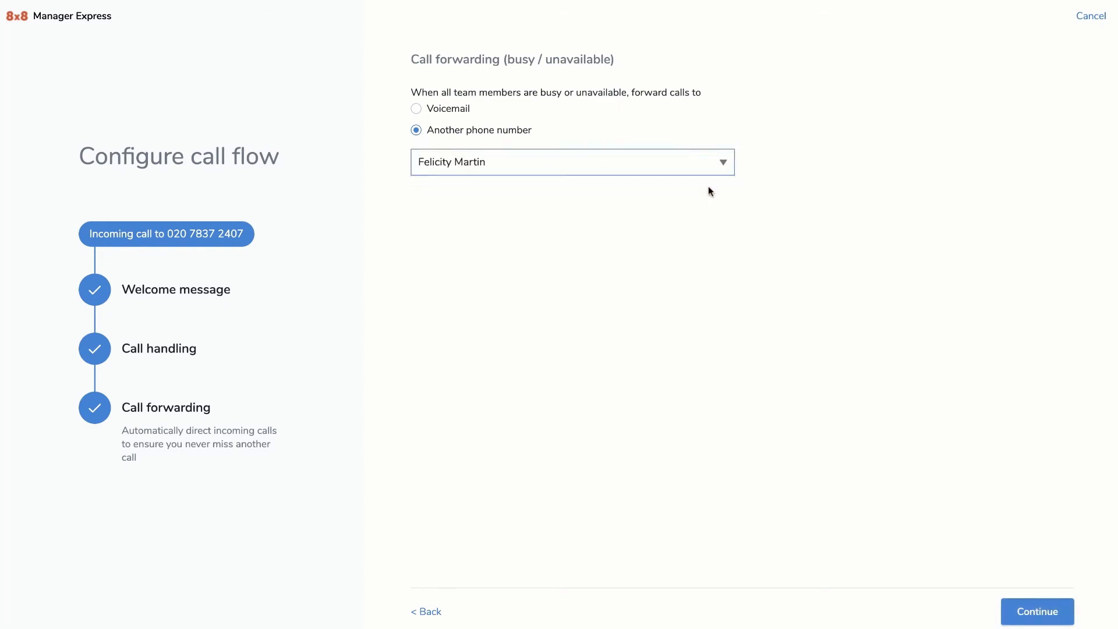
{"action": "left_click", "coordinate": [1028, 611]}
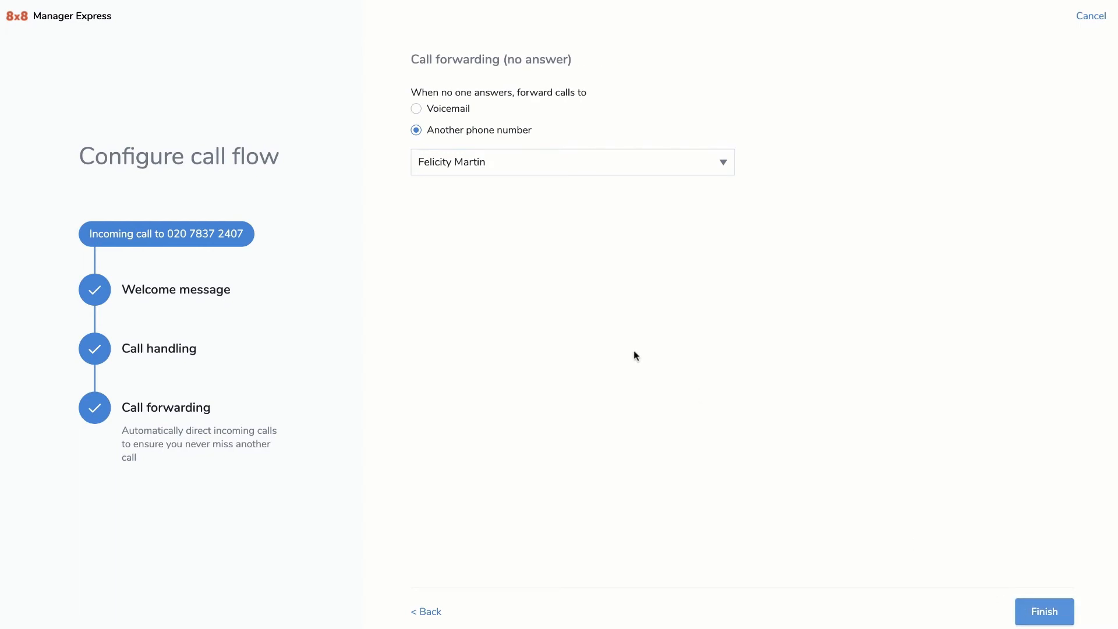
{"action": "left_click", "coordinate": [415, 110]}
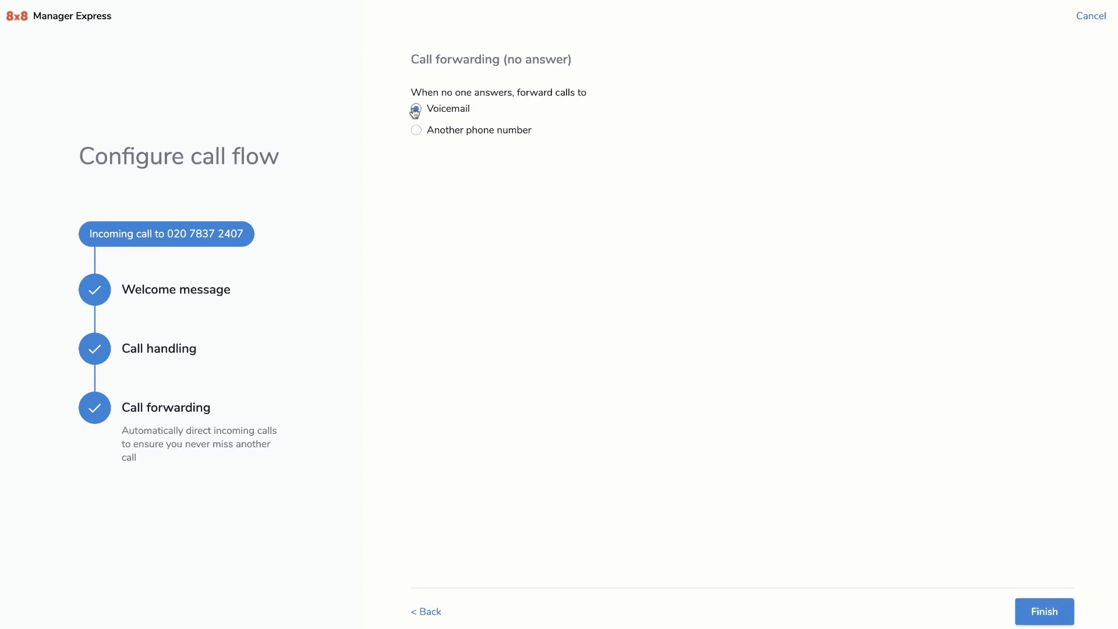
{"action": "left_click", "coordinate": [1040, 611]}
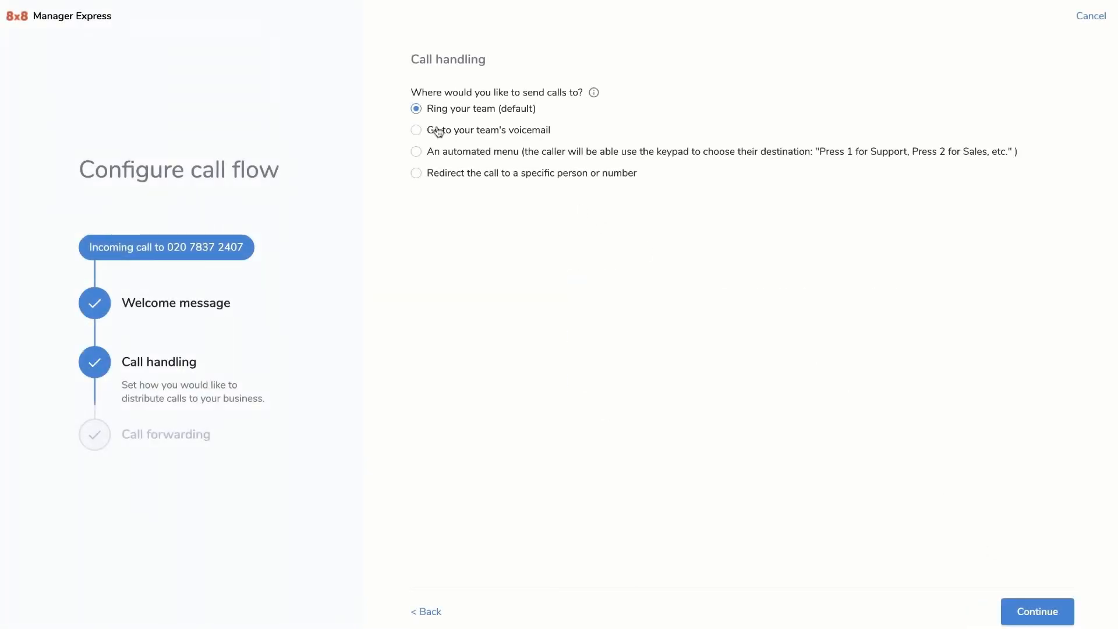
Try sending calls to the team's voicemail and view the options for adding members with voicemail access
{"action": "left_click", "coordinate": [417, 130]}
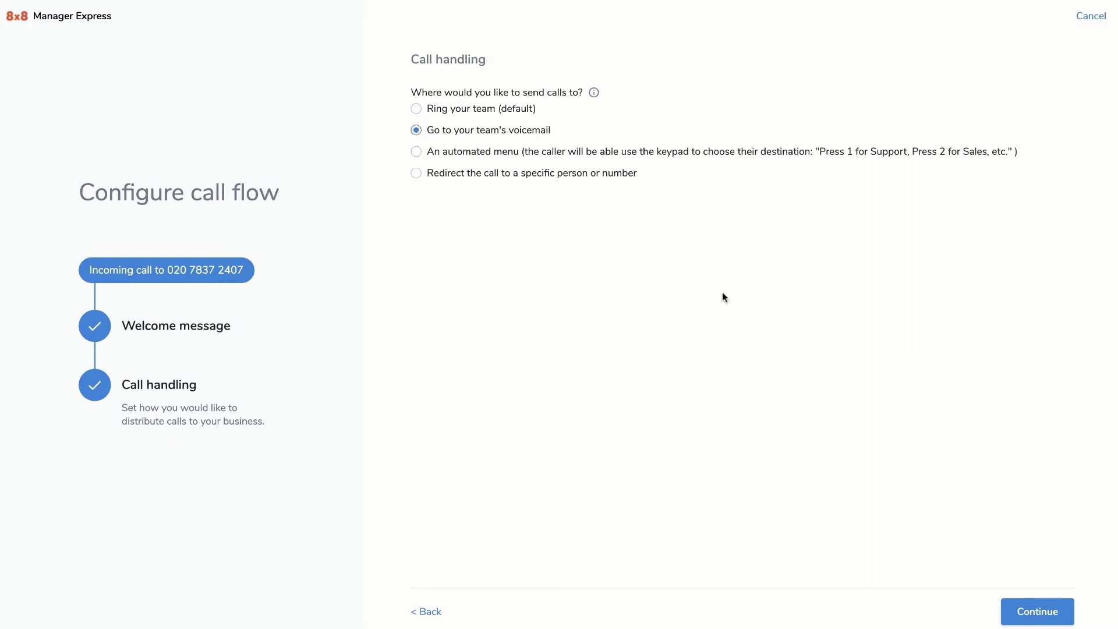
{"action": "left_click", "coordinate": [1025, 606]}
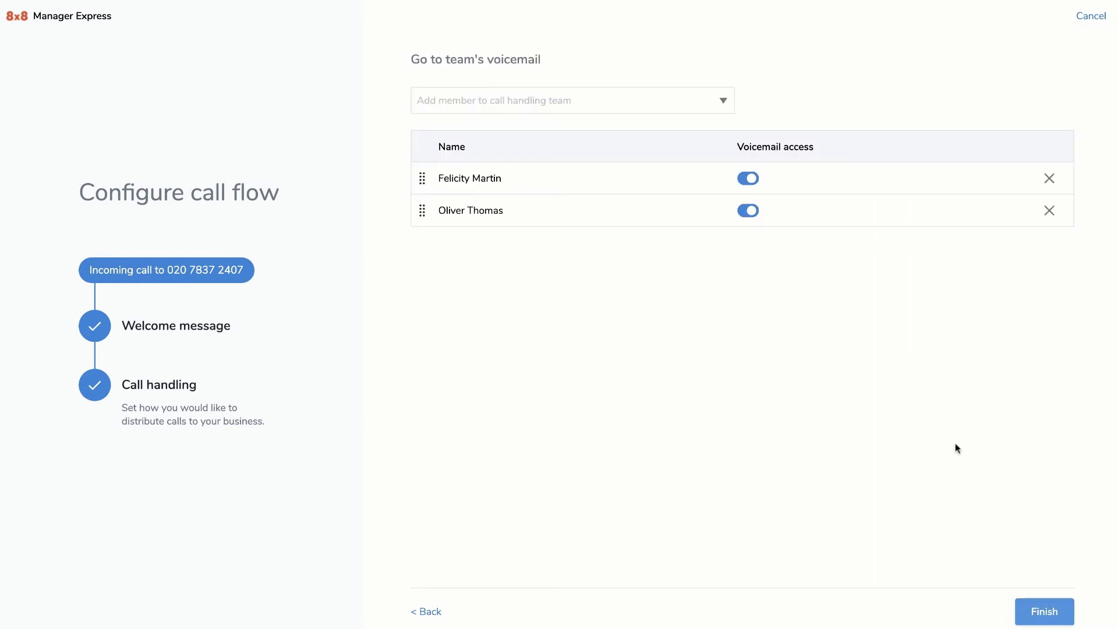
{"action": "left_click", "coordinate": [721, 100]}
{"action": "left_click", "coordinate": [766, 100]}
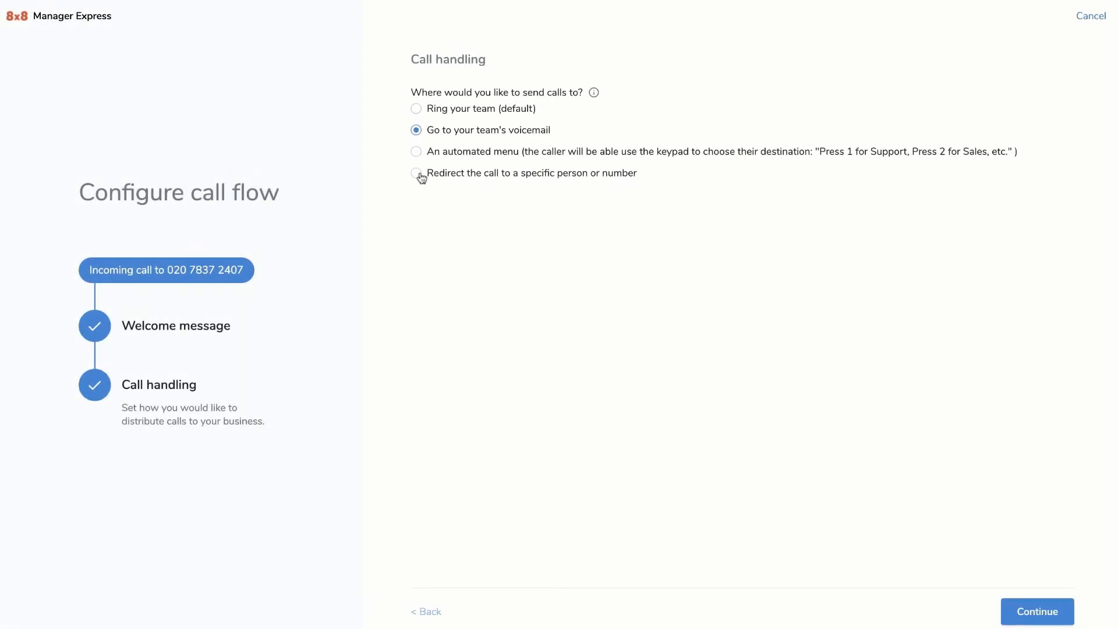
Send calls to an automated menu and make key 1 transfer to the first listed team member
{"action": "left_click", "coordinate": [417, 153]}
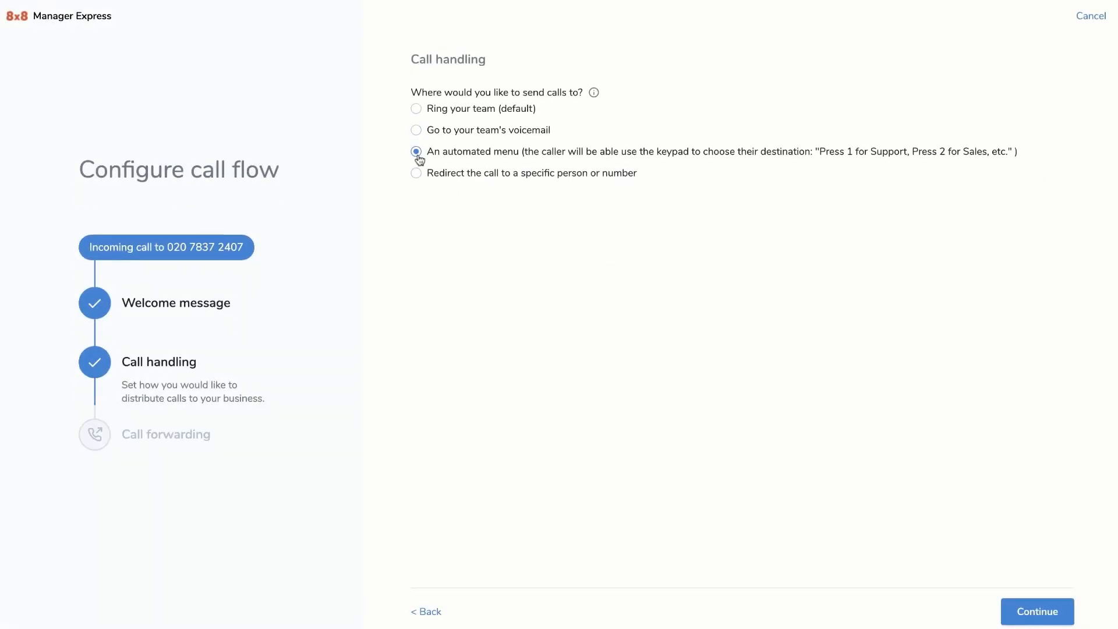
{"action": "left_click", "coordinate": [1033, 609]}
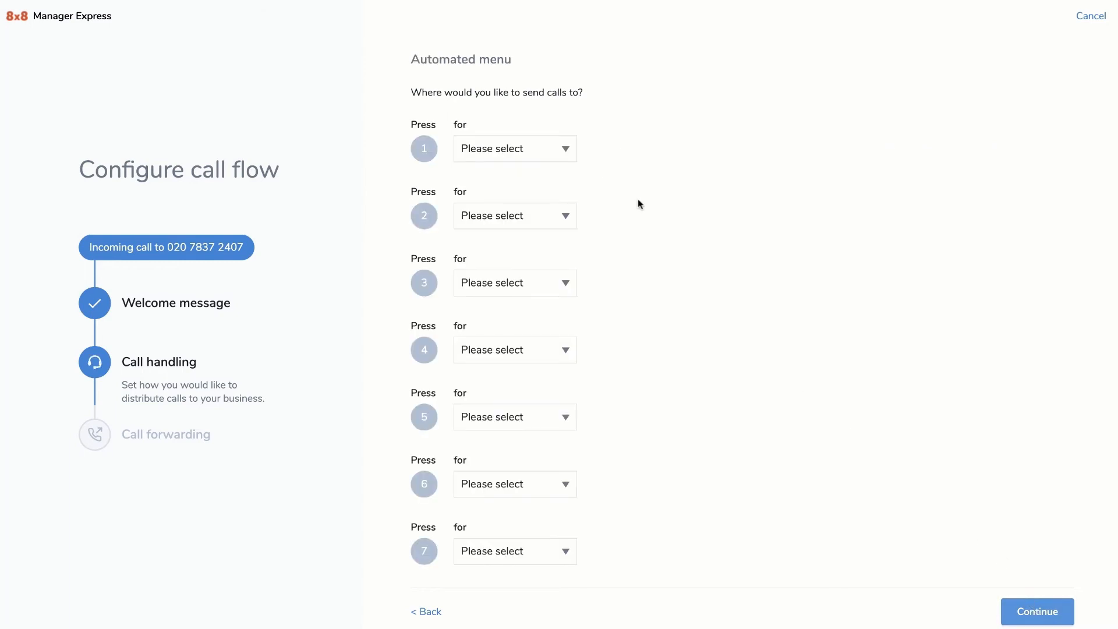
{"action": "left_click", "coordinate": [558, 156]}
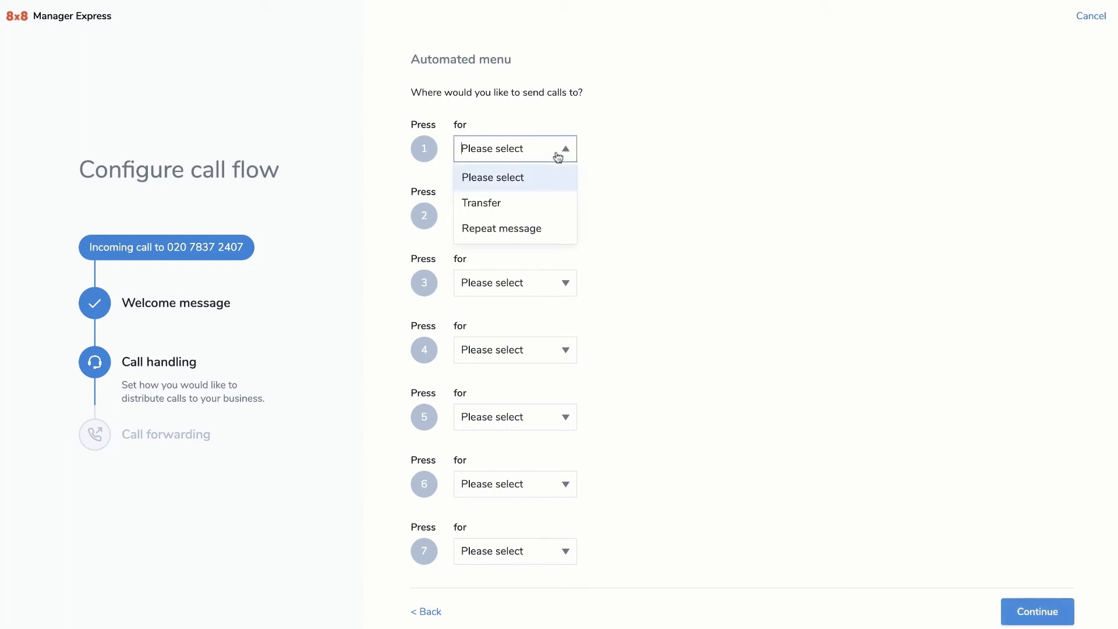
{"action": "left_click", "coordinate": [546, 201]}
{"action": "left_click", "coordinate": [743, 157]}
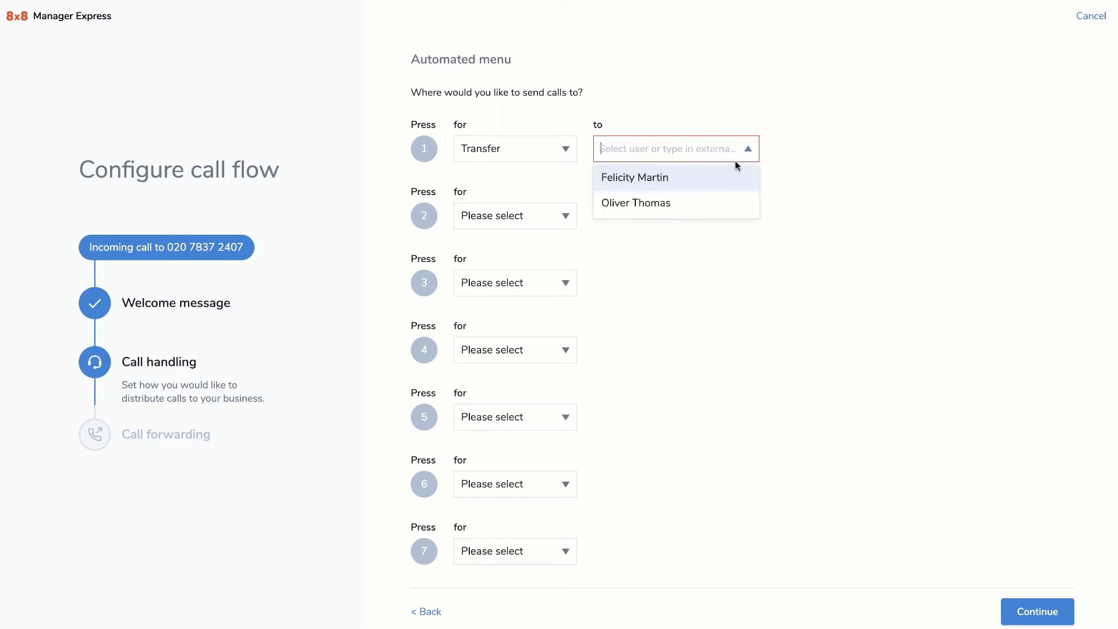
{"action": "left_click", "coordinate": [725, 176]}
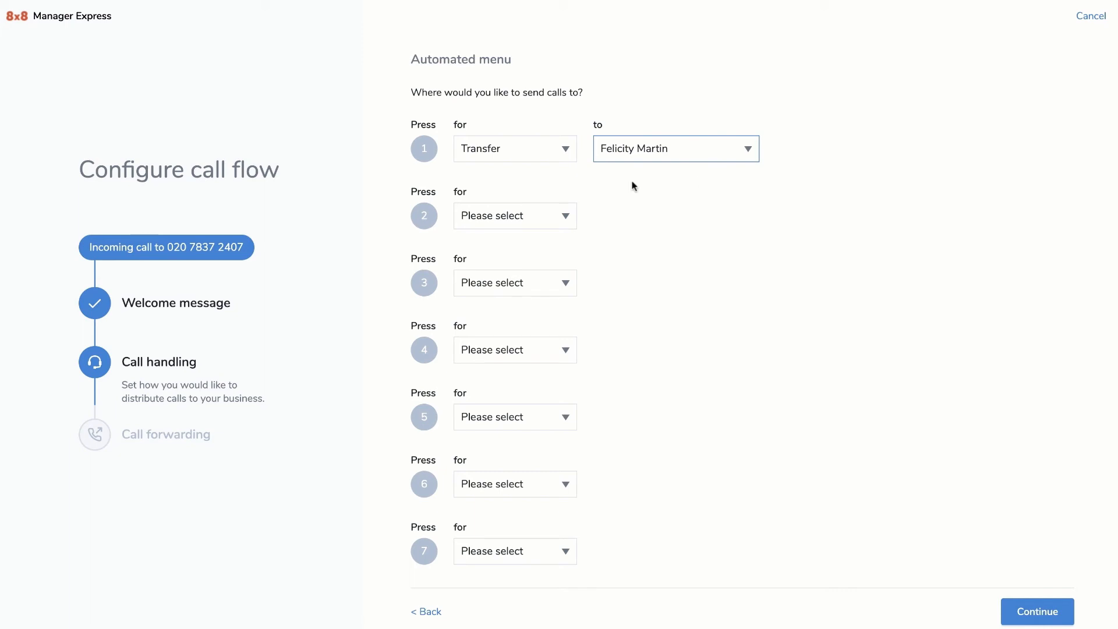
Assign "Repeat message" to key 2 of the automated menu and proceed to its call forwarding settings
{"action": "left_click", "coordinate": [562, 217]}
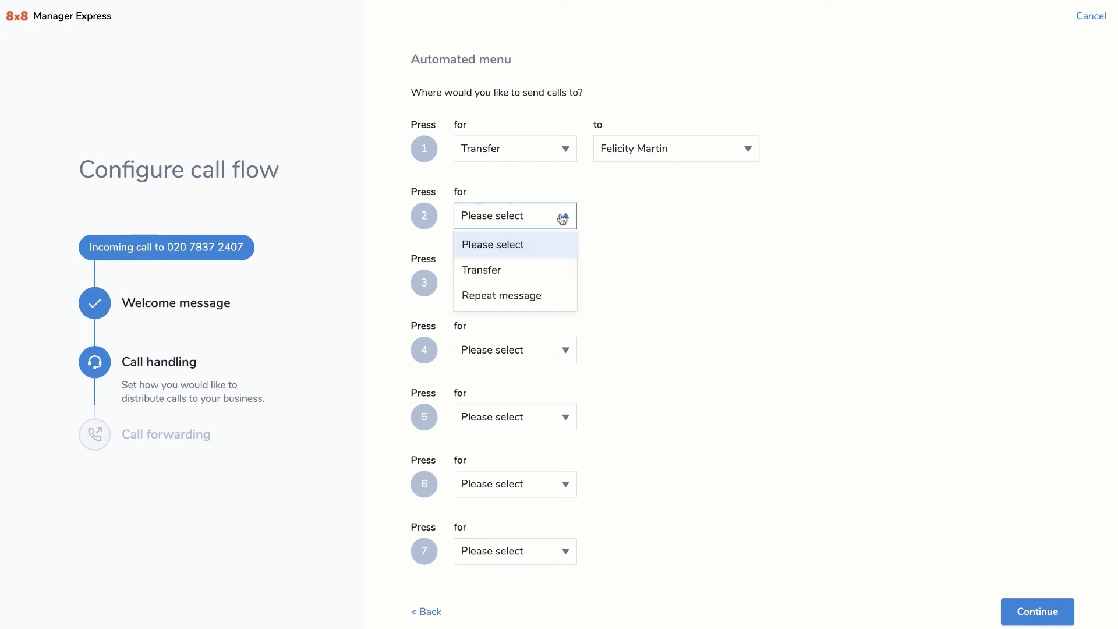
{"action": "left_click", "coordinate": [532, 296]}
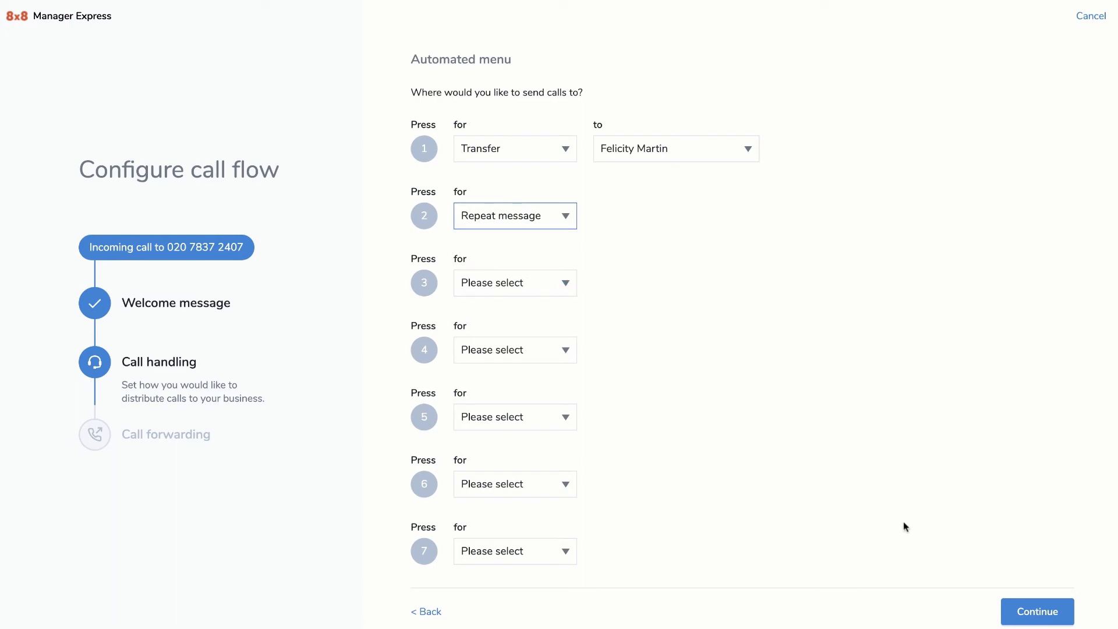
{"action": "left_click", "coordinate": [1037, 613]}
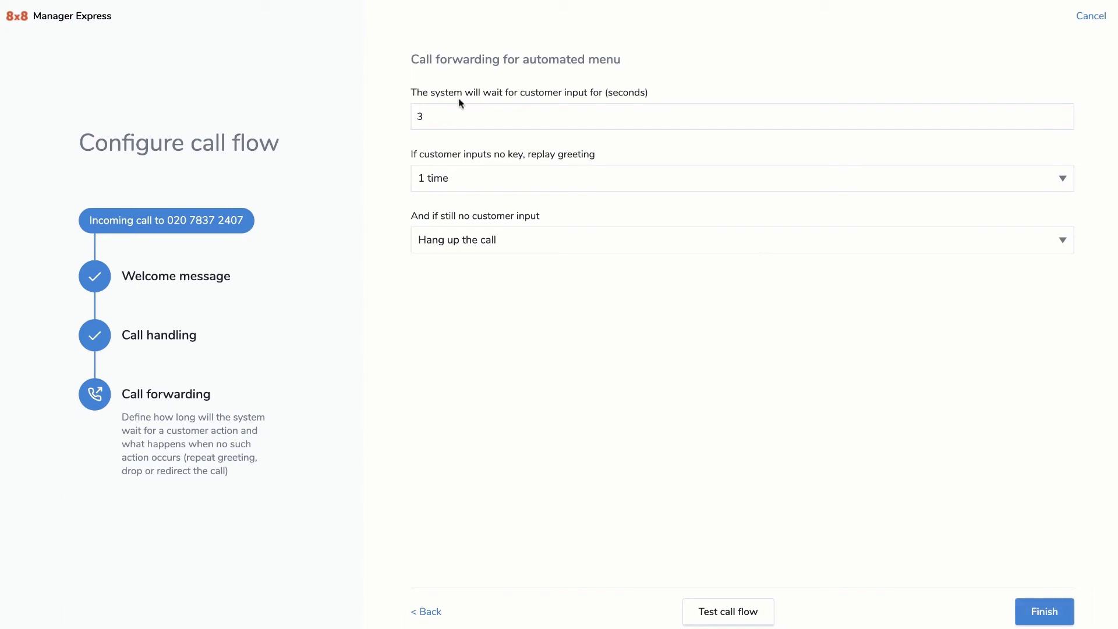
Set the wait for customer input to 5 seconds and the greeting replay to 1 time
{"action": "double_click", "coordinate": [418, 116]}
{"action": "type", "text": "5"}
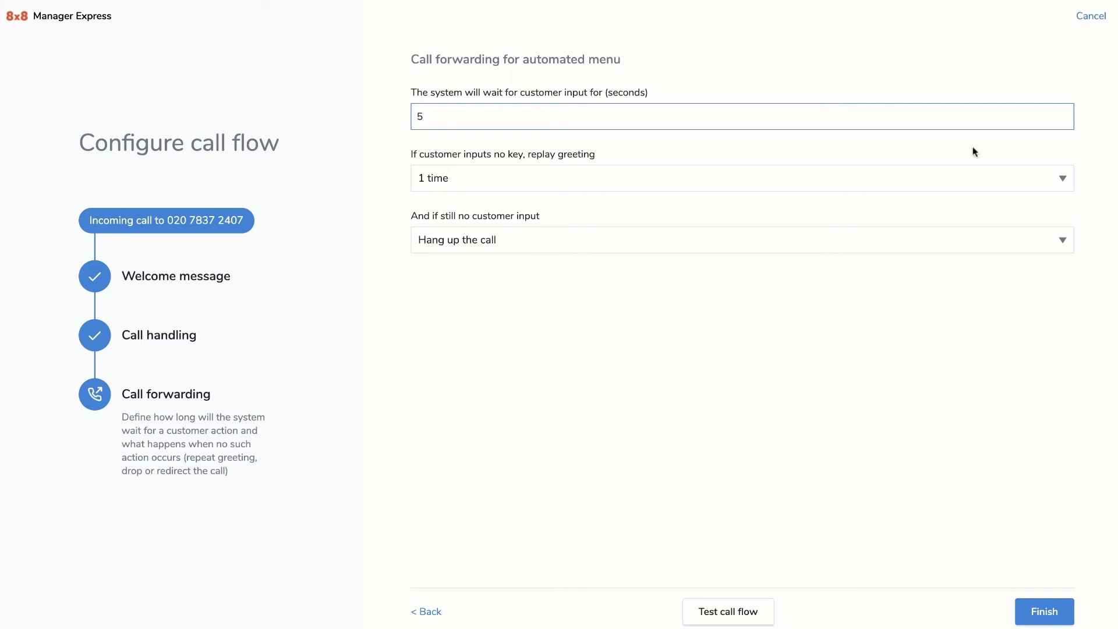
{"action": "left_click", "coordinate": [1063, 179]}
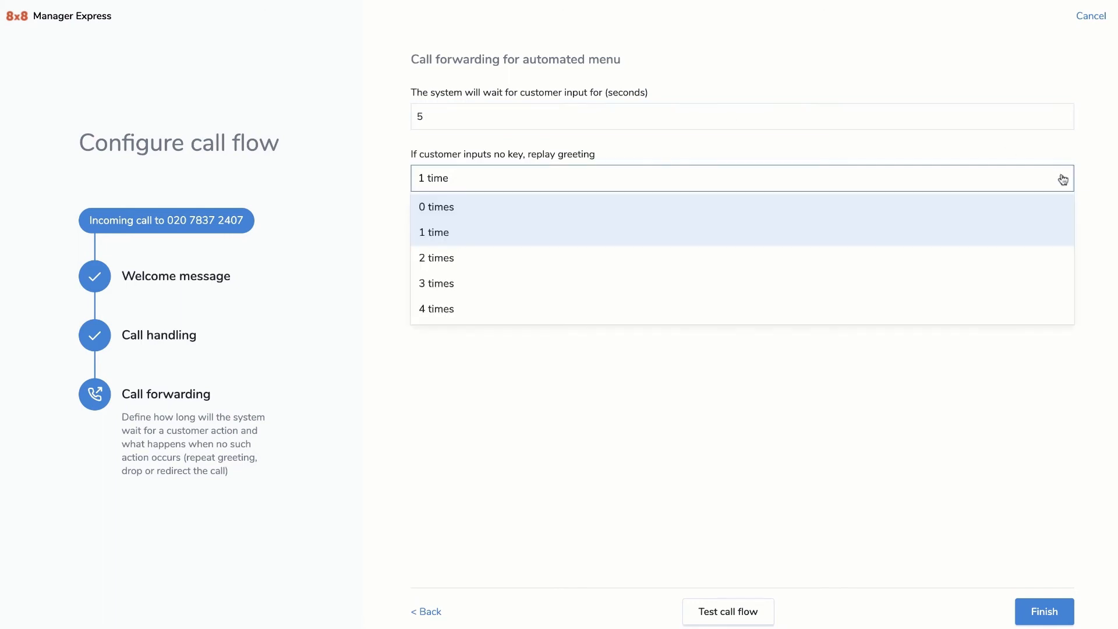
{"action": "left_click", "coordinate": [981, 232]}
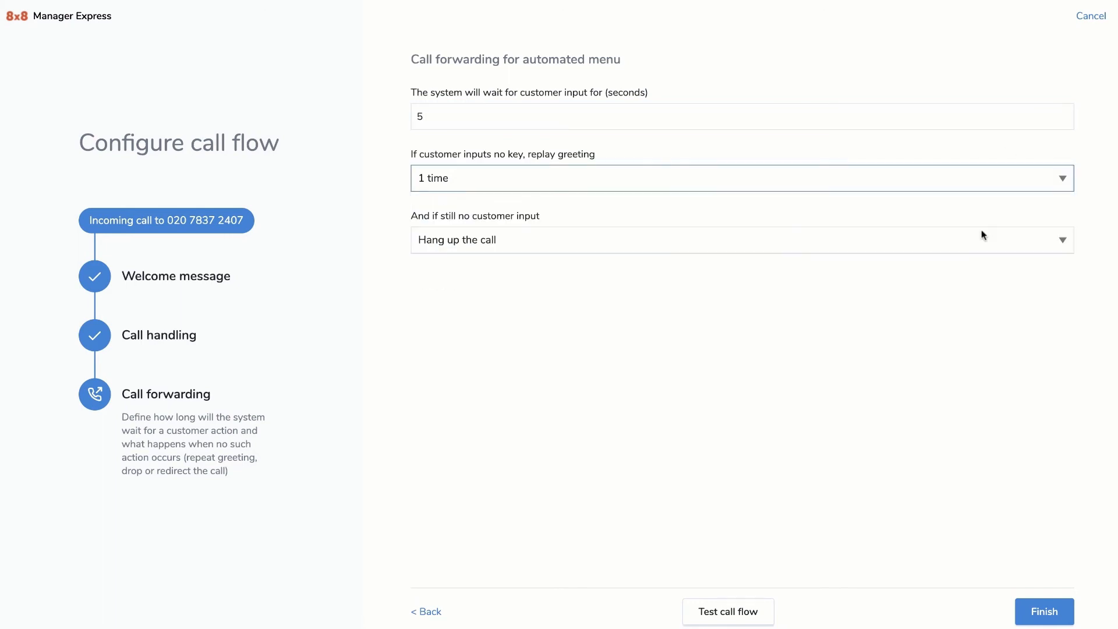
Redirect calls that still have no customer input to the second listed team member, and finish the call flow
{"action": "left_click", "coordinate": [1061, 241]}
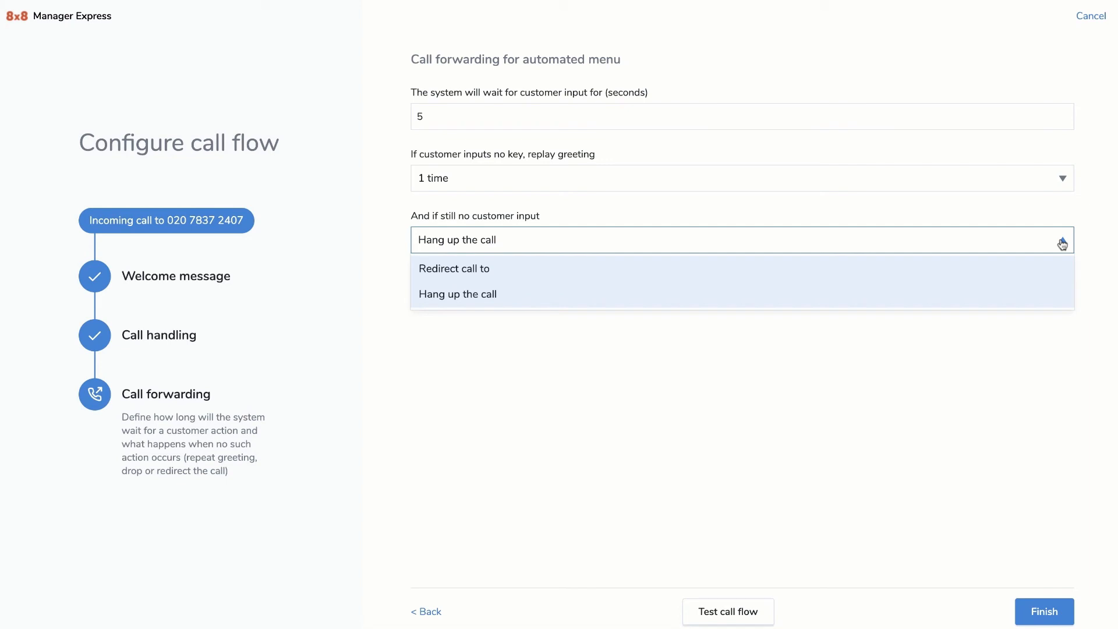
{"action": "left_click", "coordinate": [869, 268]}
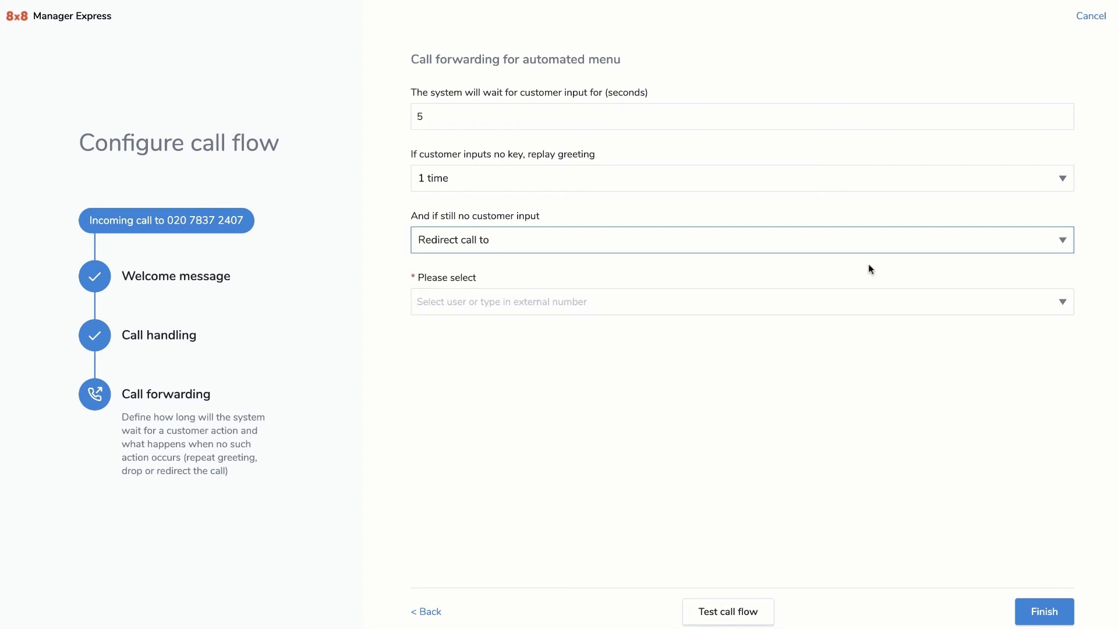
{"action": "left_click", "coordinate": [1061, 302]}
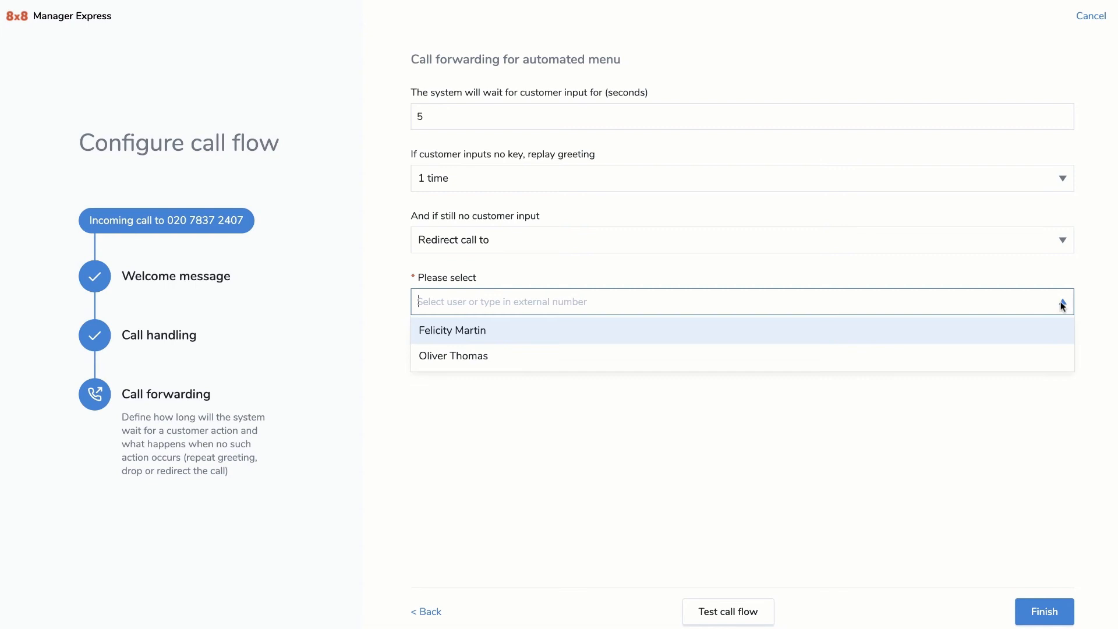
{"action": "left_click", "coordinate": [933, 367]}
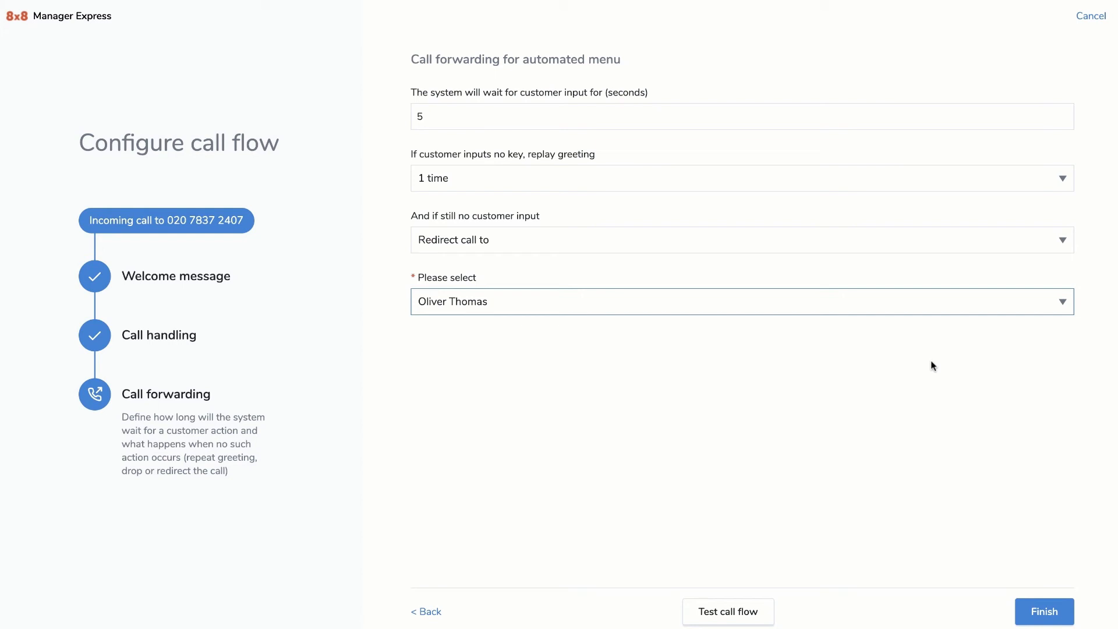
{"action": "left_click", "coordinate": [1044, 610]}
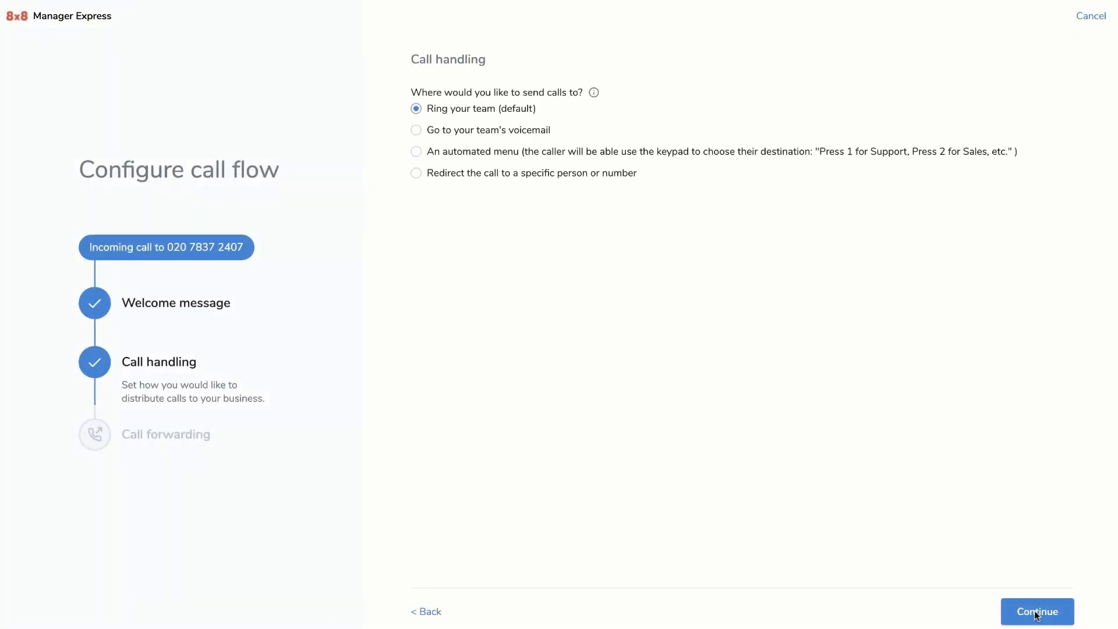
Set call handling to redirect calls to a specific person, choosing the first listed team member as the destination
{"action": "left_click", "coordinate": [417, 174]}
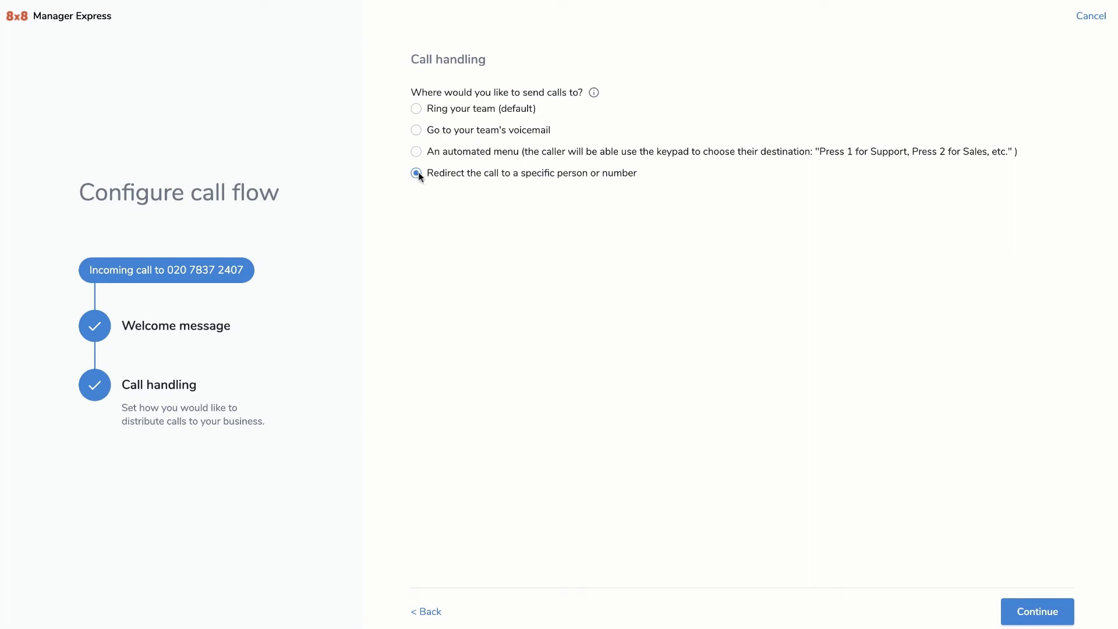
{"action": "left_click", "coordinate": [1035, 609]}
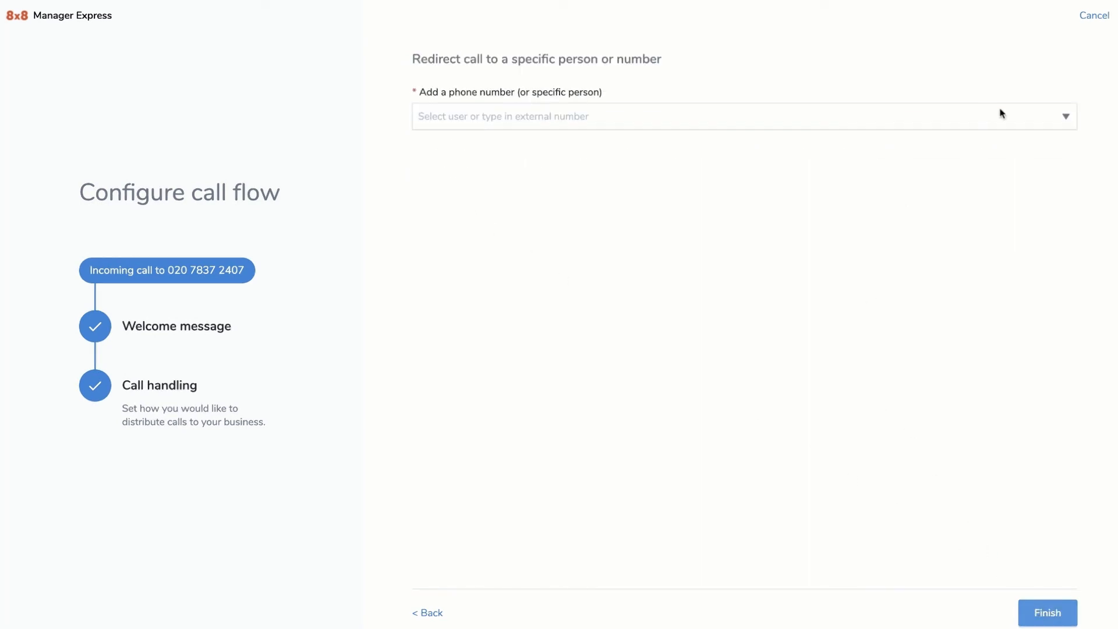
{"action": "left_click", "coordinate": [1000, 112]}
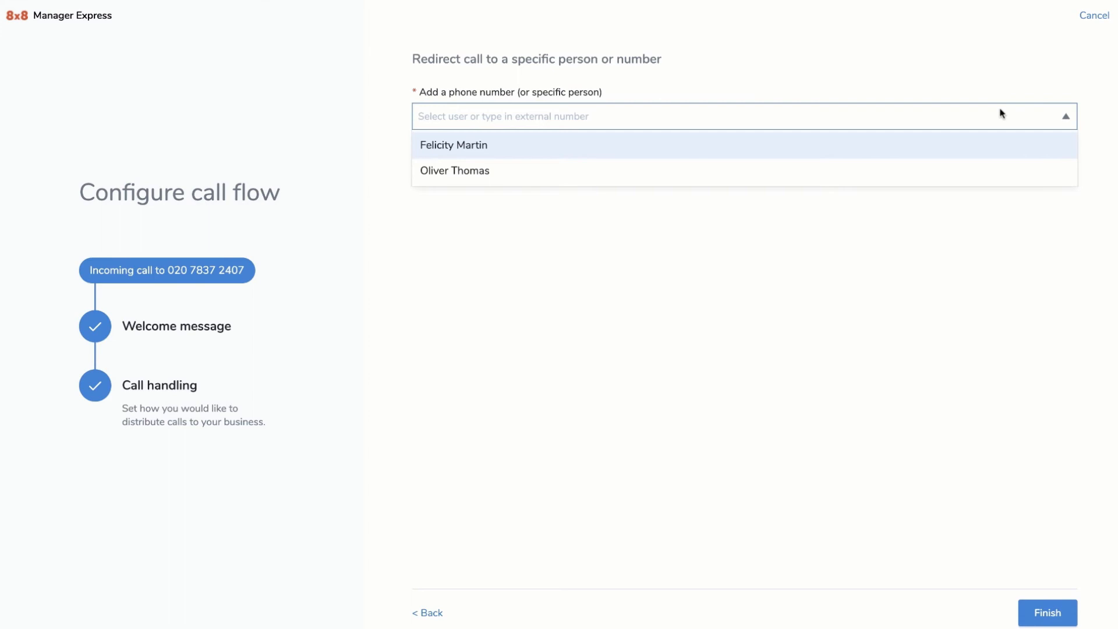
{"action": "left_click", "coordinate": [918, 148]}
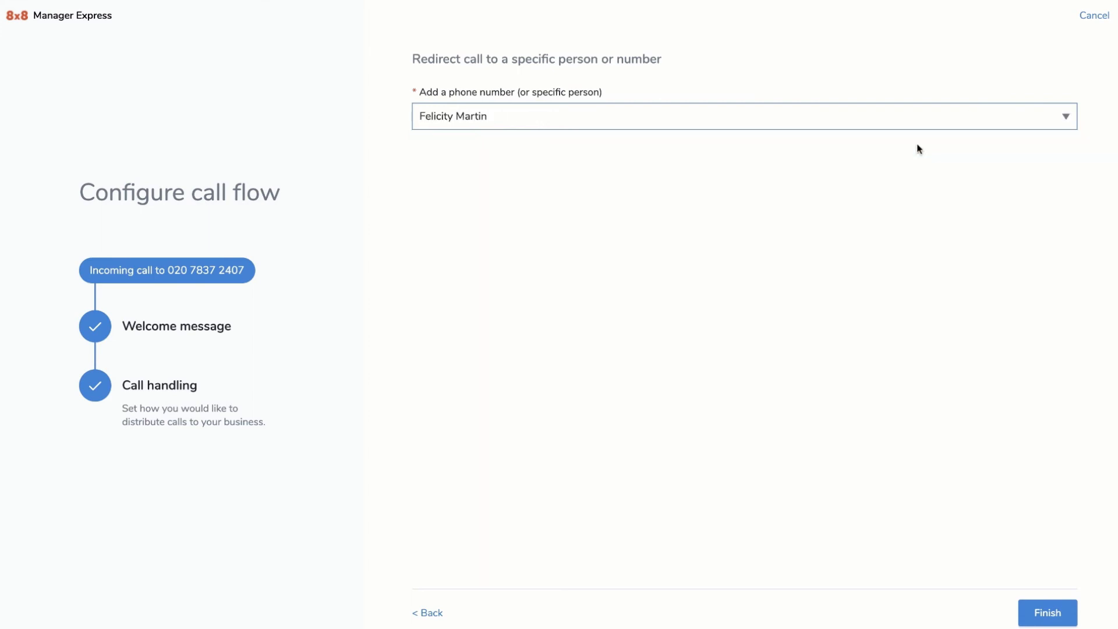
Finish the call flow, publish its settings, and move to the dashboard
{"action": "left_click", "coordinate": [1046, 611]}
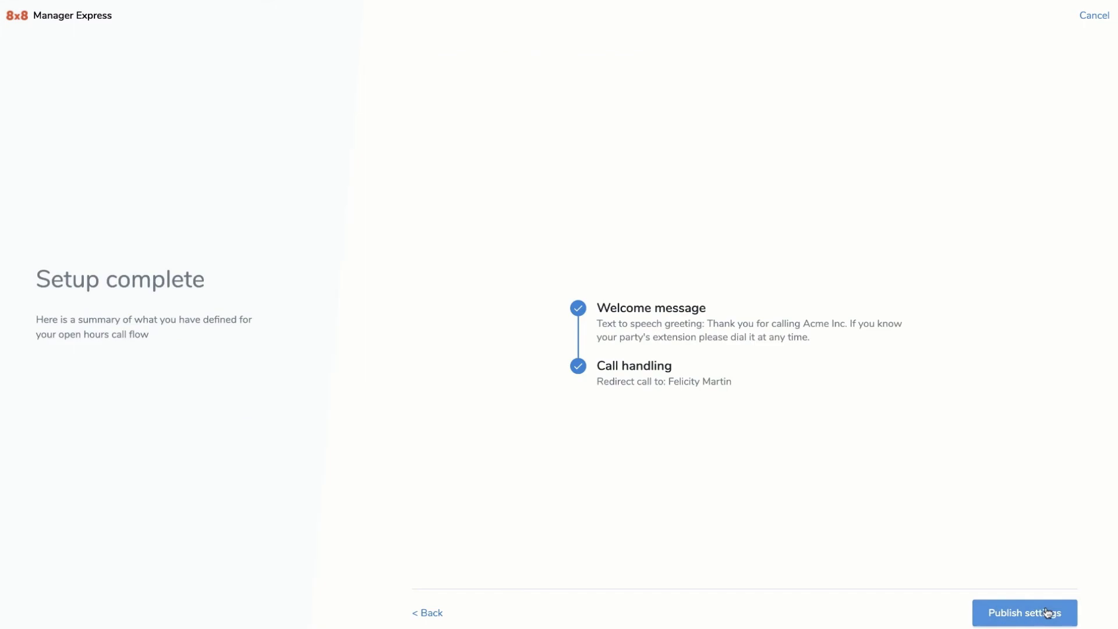
{"action": "left_click", "coordinate": [1046, 612]}
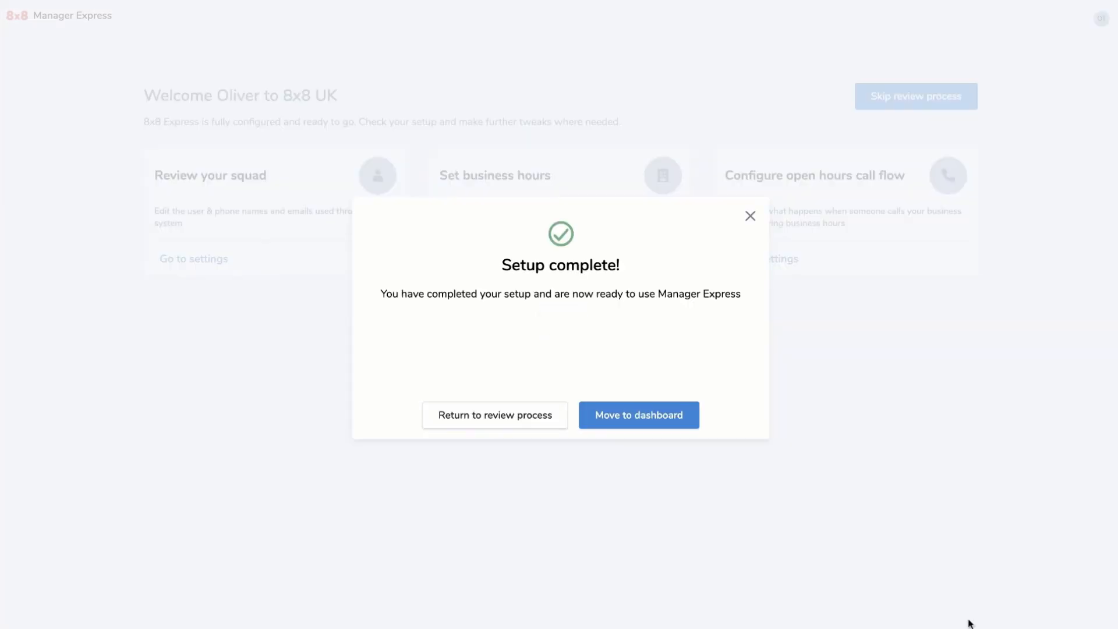
{"action": "left_click", "coordinate": [658, 415]}
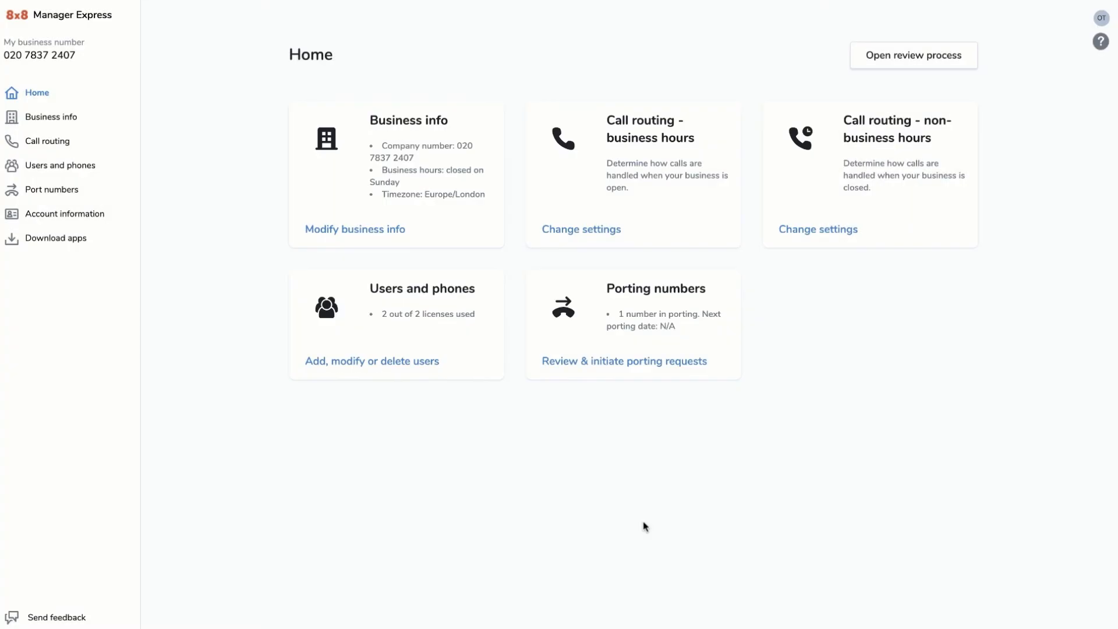
Reset the password of the first user listed under Users and phones
{"action": "left_click", "coordinate": [401, 362]}
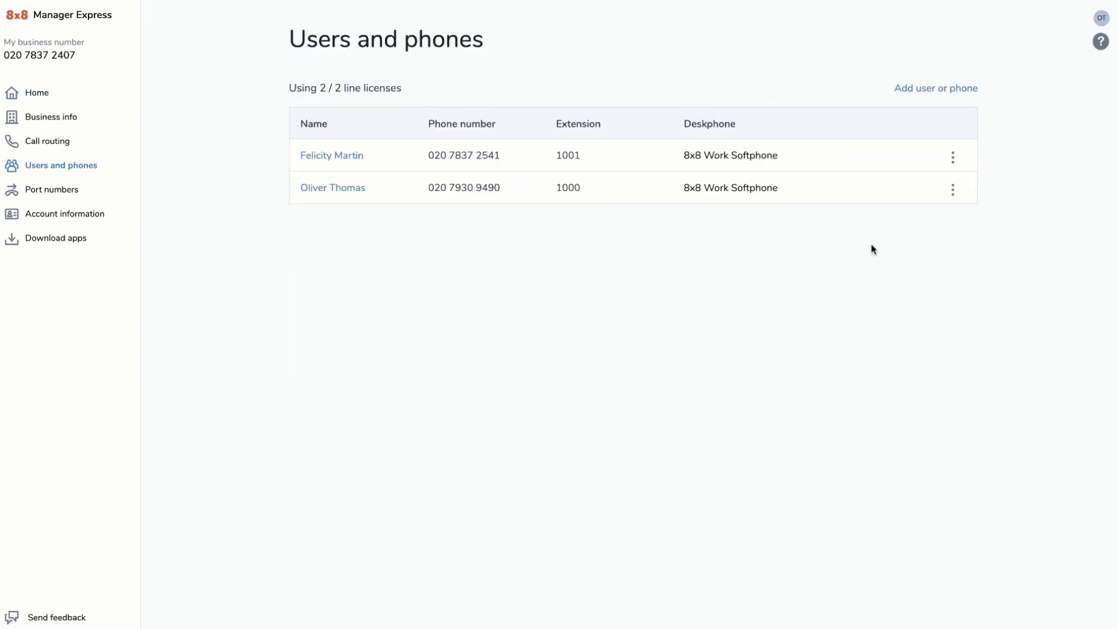
{"action": "left_click", "coordinate": [953, 158]}
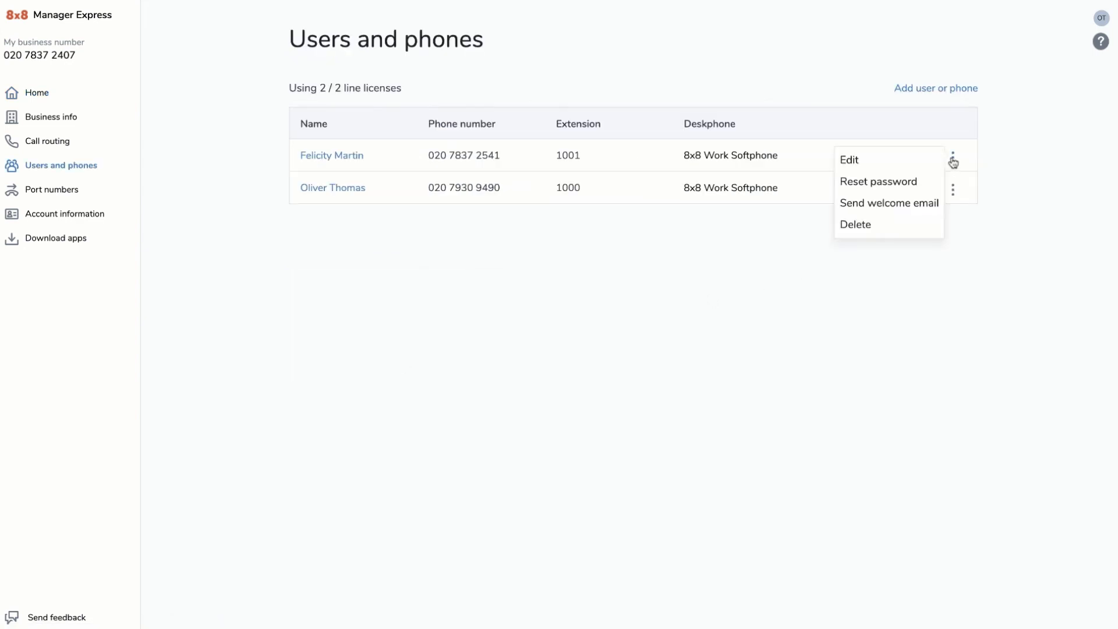
{"action": "left_click", "coordinate": [889, 185]}
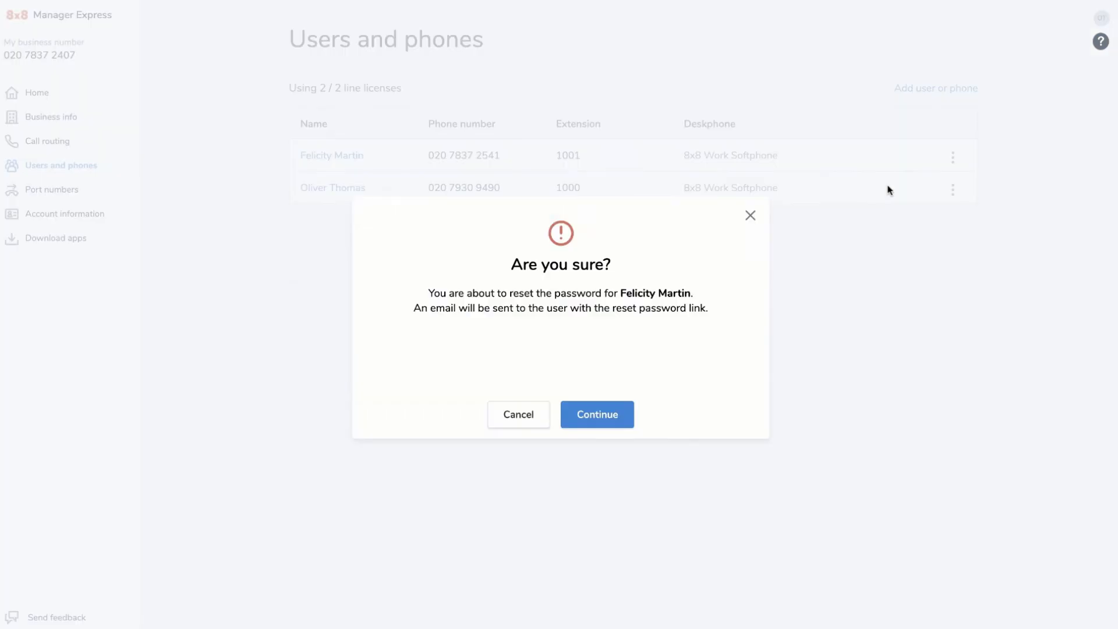
{"action": "left_click", "coordinate": [601, 419]}
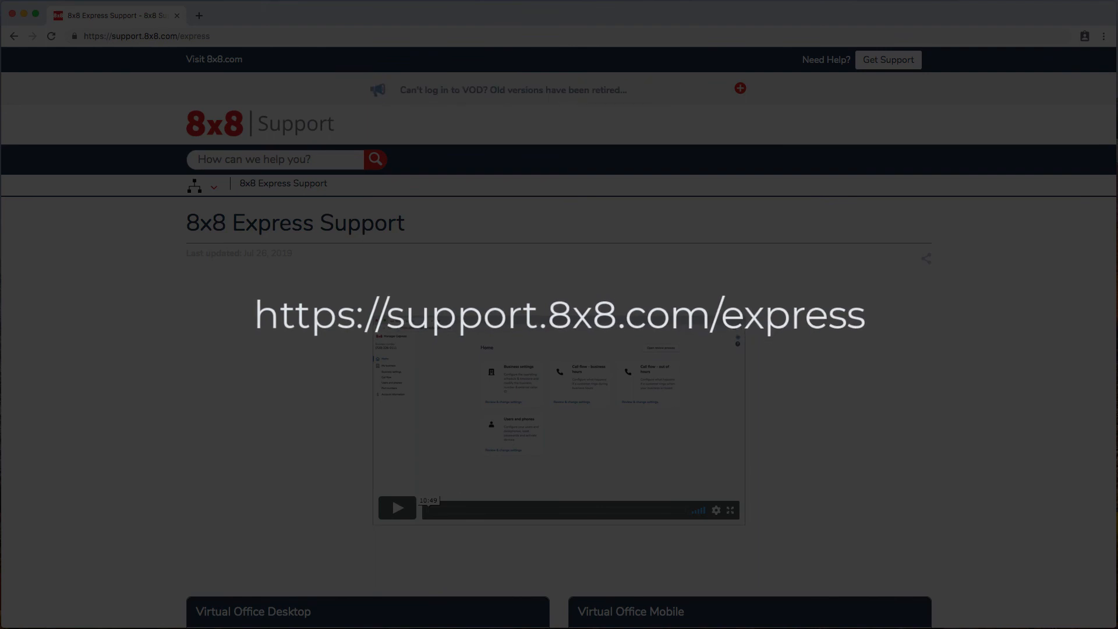
{"action": "scroll", "coordinate": [559, 337], "scroll_direction": "down", "scroll_amount": 3}
{"action": "scroll", "coordinate": [559, 337], "scroll_direction": "down", "scroll_amount": 3}
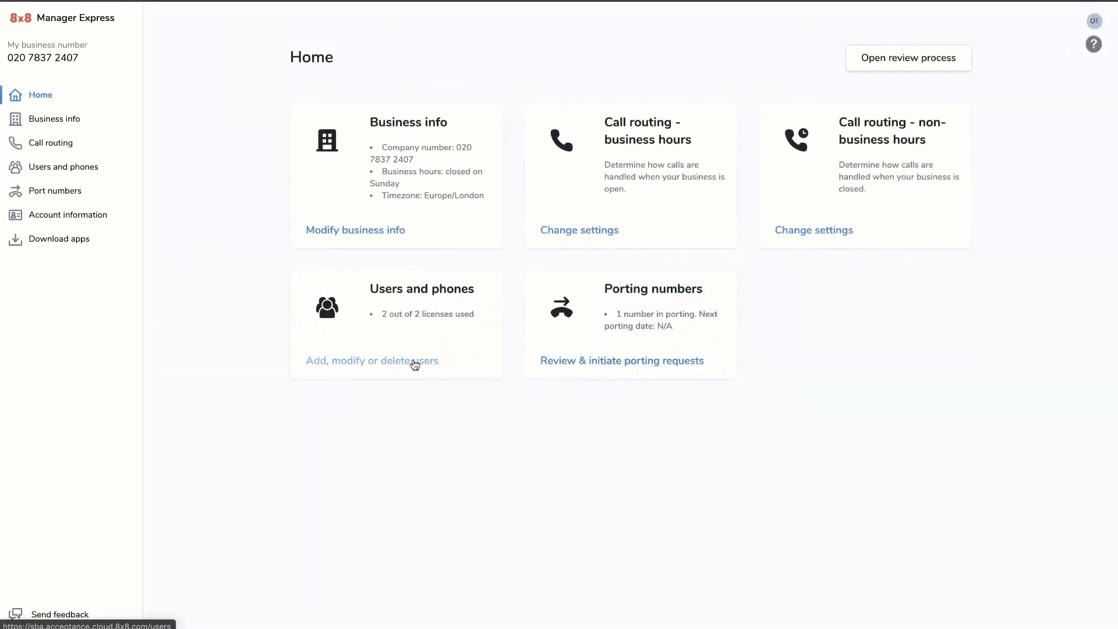
Edit the first listed user to assign a Polycom IP 5000 deskphone activated by MAC address, and save the user
{"action": "left_click", "coordinate": [415, 361]}
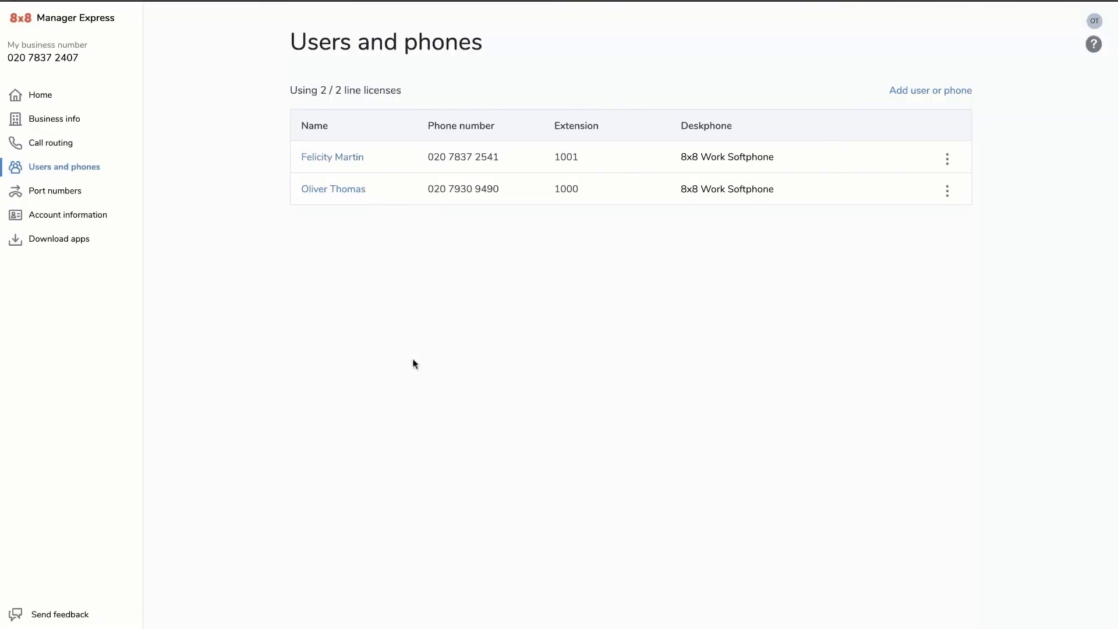
{"action": "left_click", "coordinate": [948, 162]}
{"action": "left_click", "coordinate": [903, 161]}
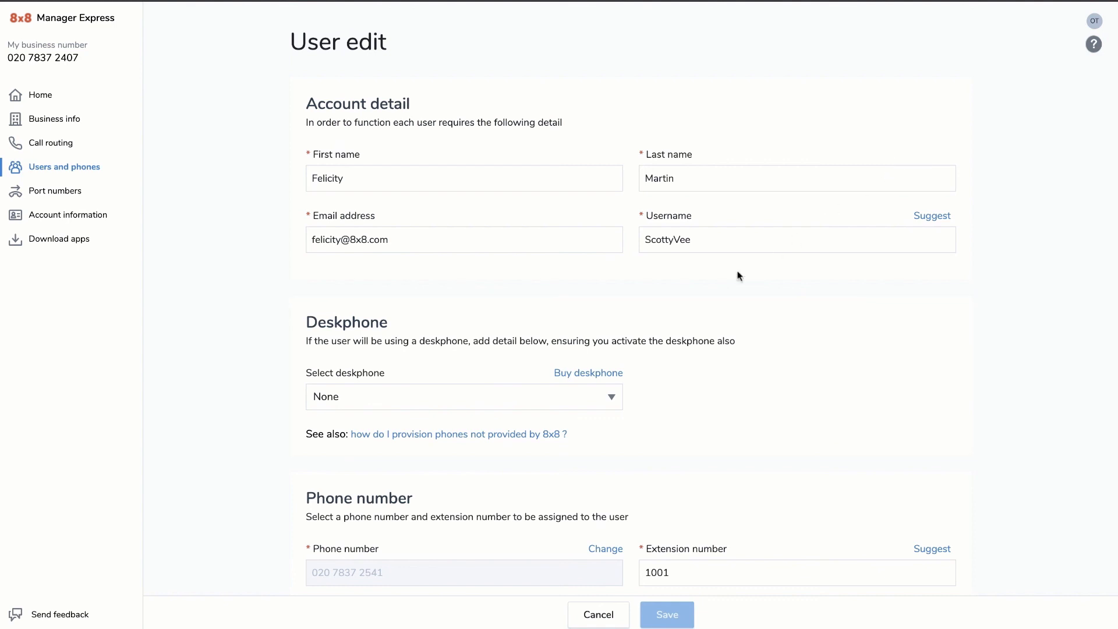
{"action": "left_click", "coordinate": [610, 399]}
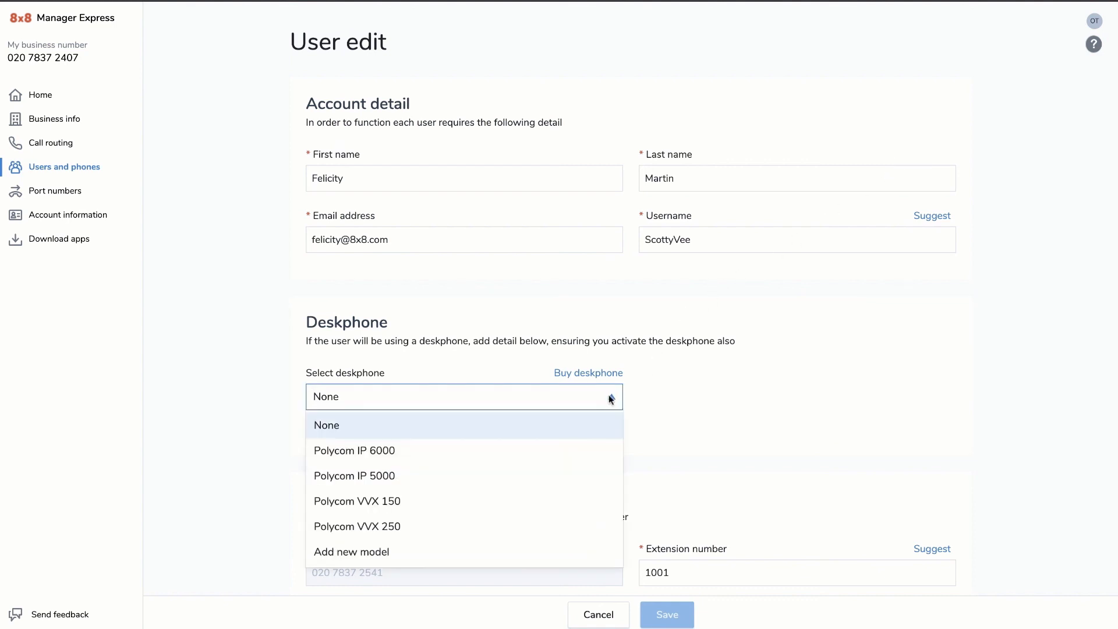
{"action": "left_click", "coordinate": [508, 469]}
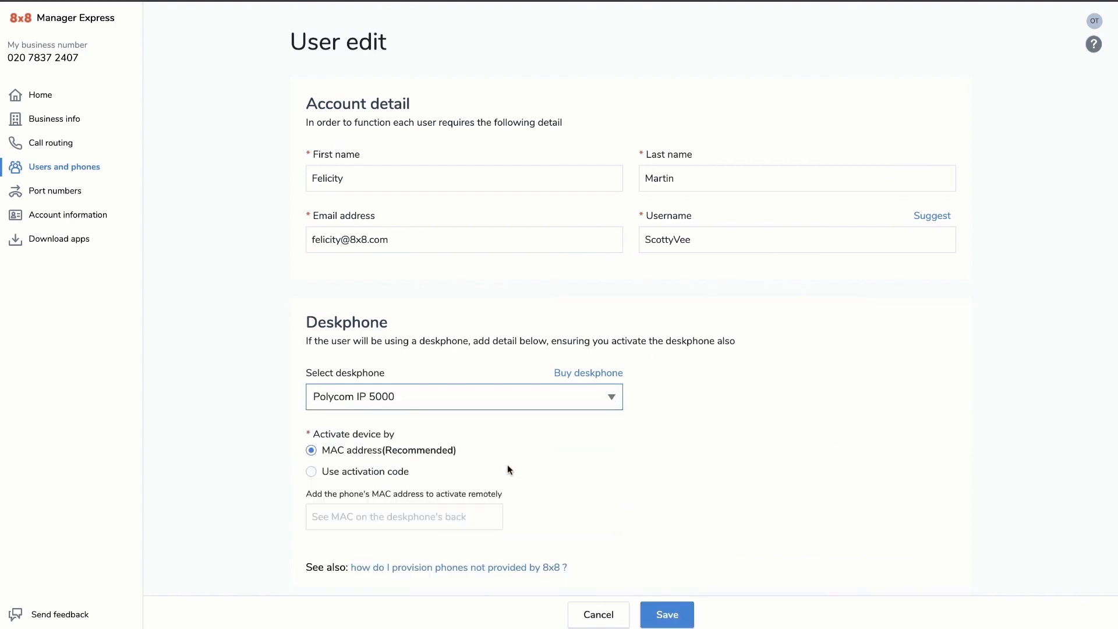
{"action": "left_click", "coordinate": [474, 512]}
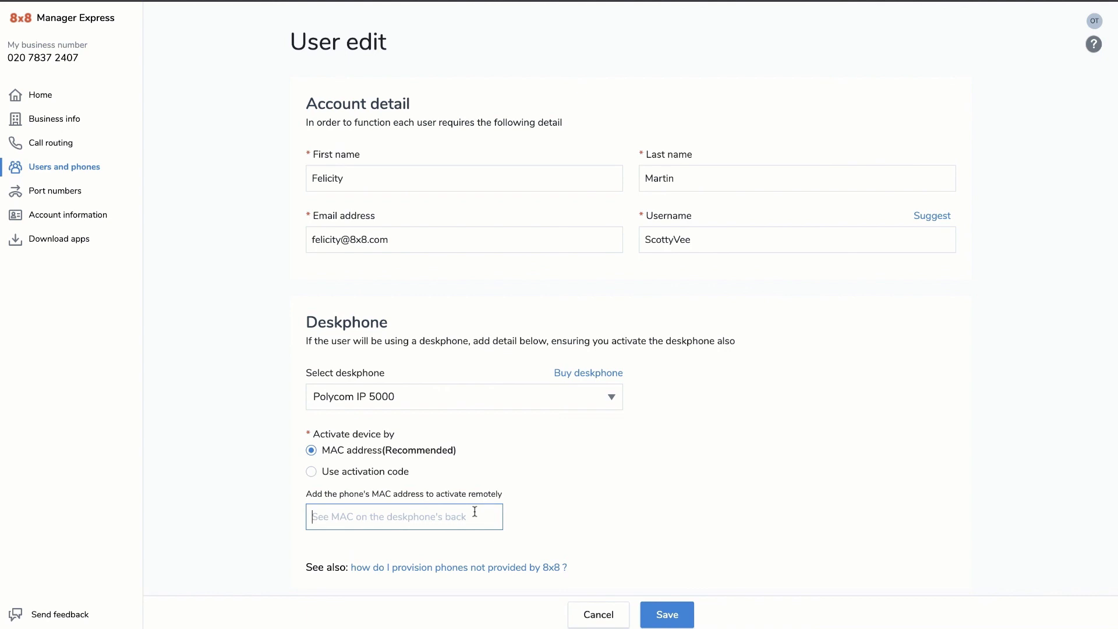
{"action": "left_click", "coordinate": [671, 615]}
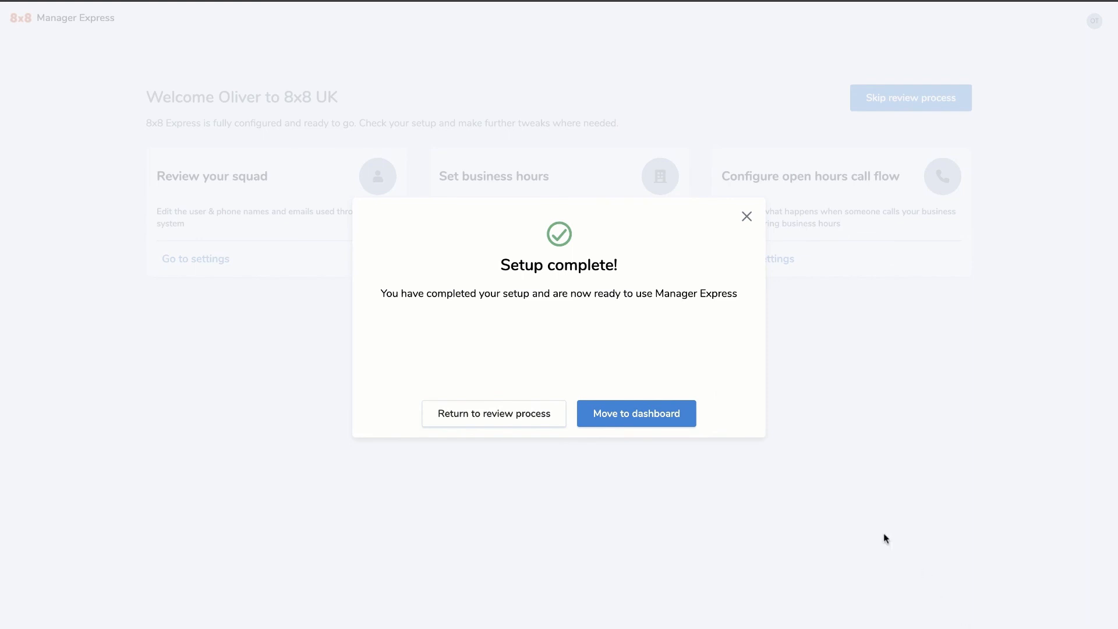
Leave the completed setup review and go to the Manager Express dashboard
{"action": "left_click", "coordinate": [656, 414]}
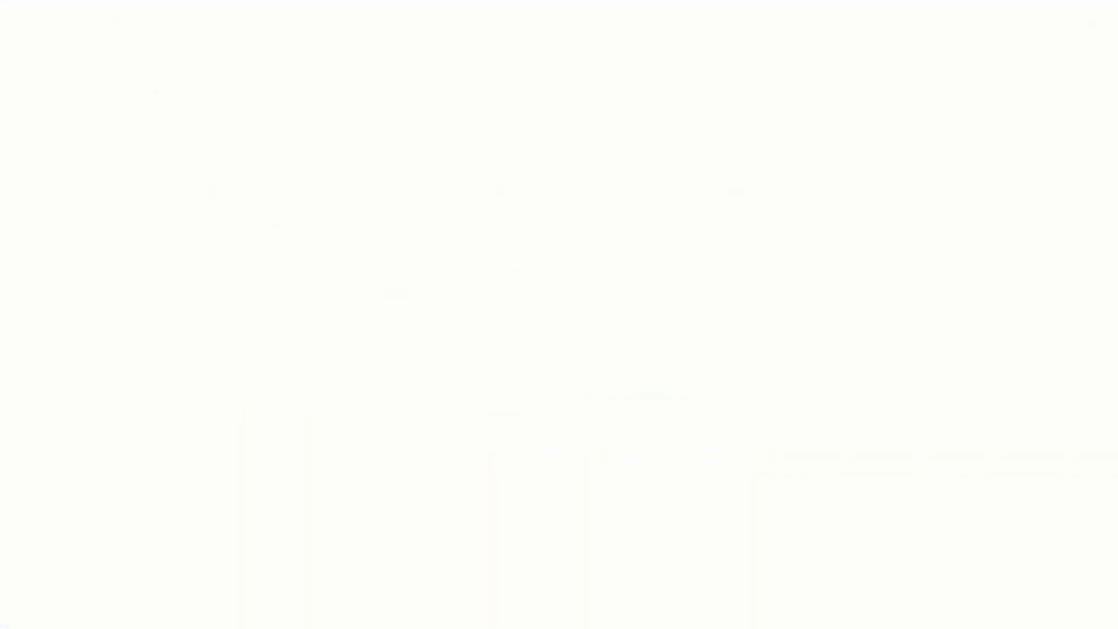